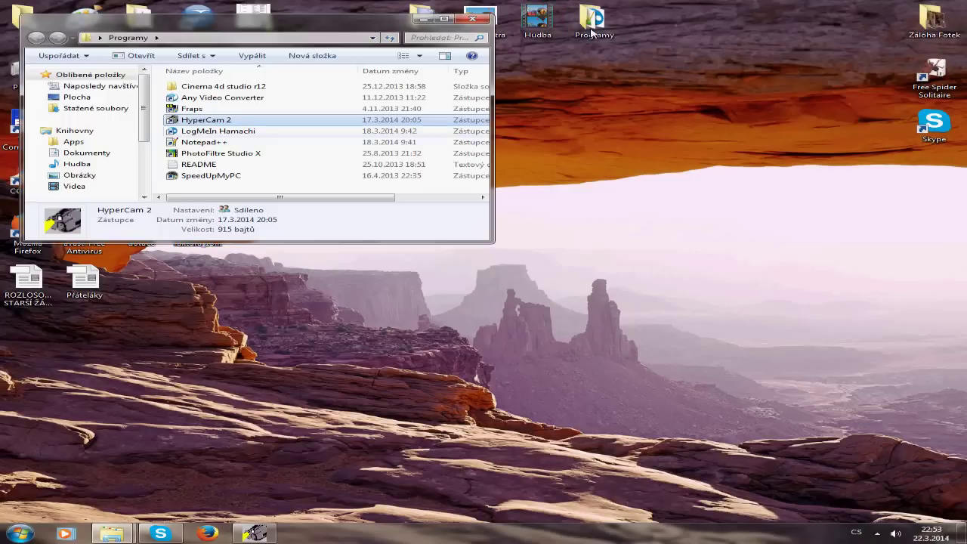
# Step: Close the Programy window and open Games a jiné > Sfgame to list its PHP files
pyautogui.click(227, 114)
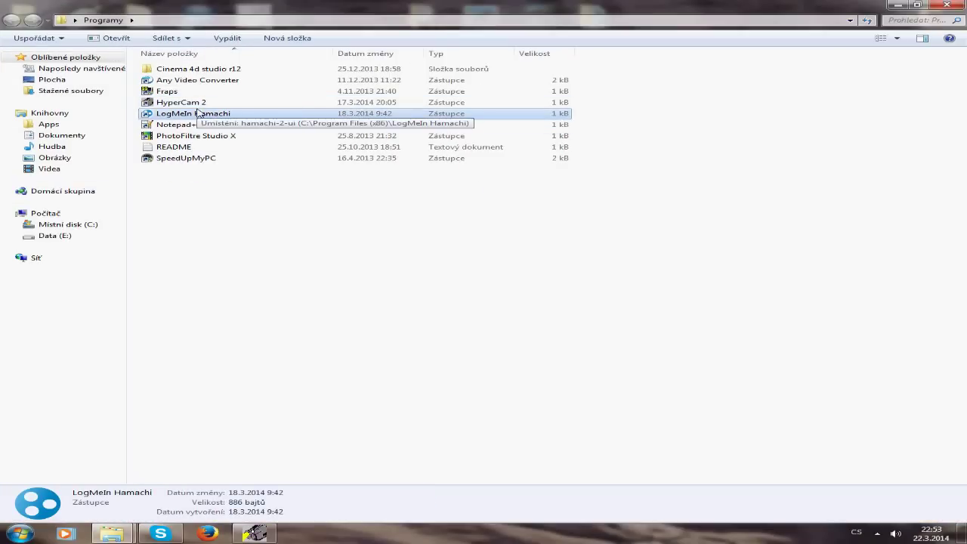
pyautogui.click(231, 126)
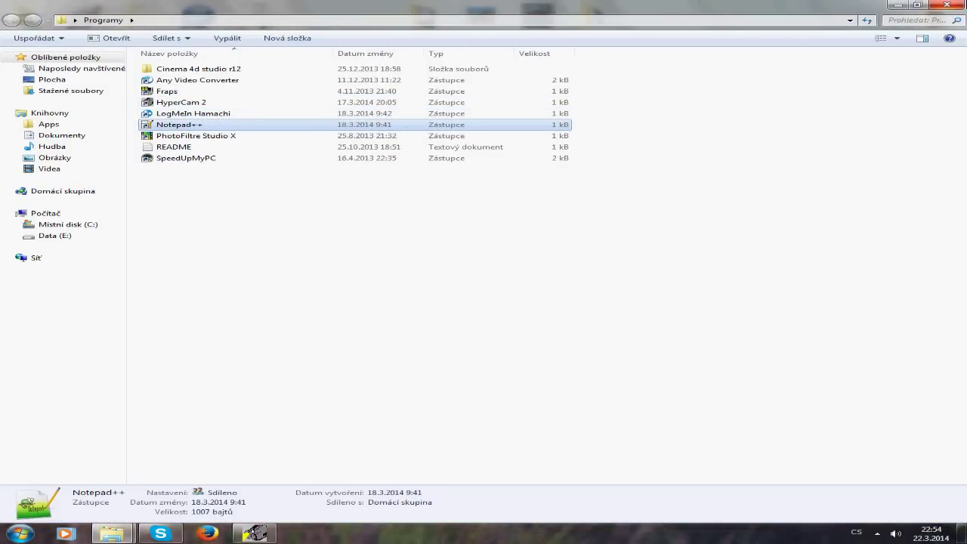
pyautogui.click(947, 6)
pyautogui.doubleClick(434, 19)
pyautogui.doubleClick(898, 89)
pyautogui.moveTo(642, 277); pyautogui.dragTo(359, 263)
pyautogui.moveTo(724, 285); pyautogui.dragTo(408, 350)
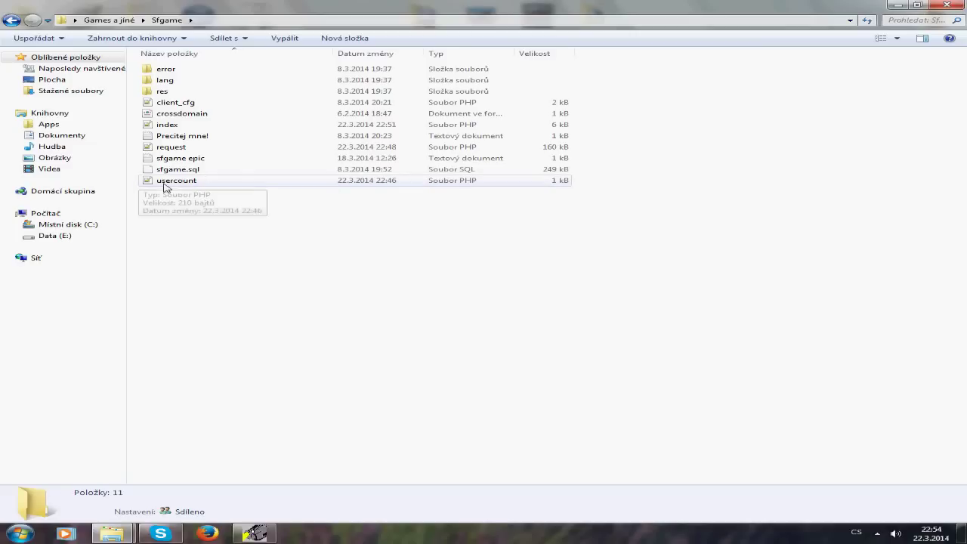
# Step: Open usercount.php in Notepad++ and inspect its localhost connection line
pyautogui.doubleClick(250, 182)
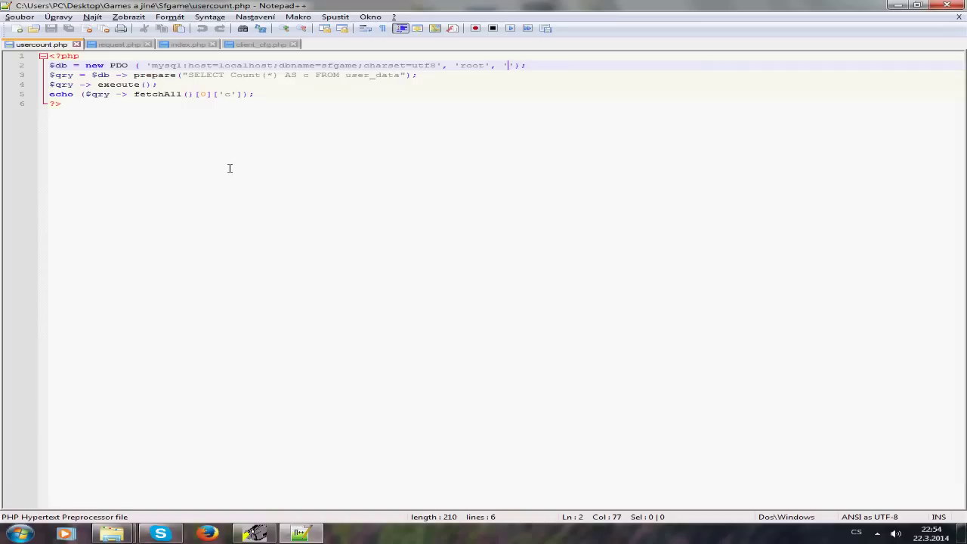
pyautogui.hotkey('ctrl', 'a')
pyautogui.click(355, 197)
pyautogui.hotkey('ctrl', 'a')
pyautogui.click(373, 170)
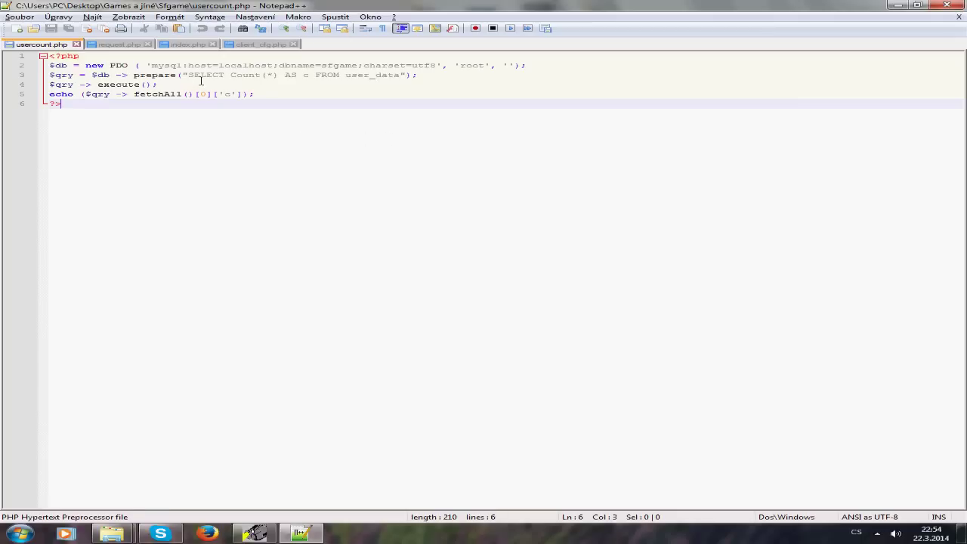
pyautogui.moveTo(220, 65)
pyautogui.mouseDown()
pyautogui.moveTo(277, 66)
pyautogui.moveTo(223, 67)
pyautogui.mouseUp()
pyautogui.click(223, 66)
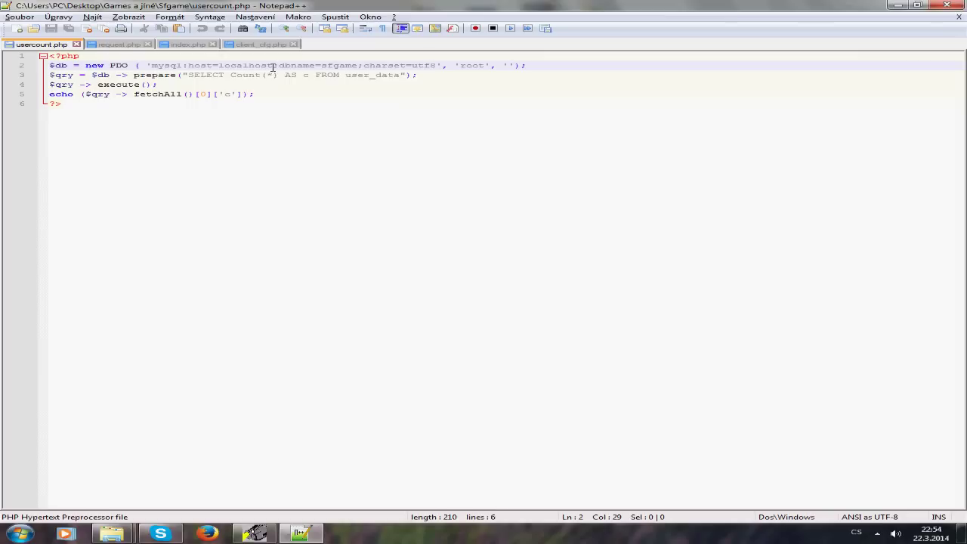
# Step: Change the line-2 database name to 'vasuzte', then revert it to 'sfgame'
pyautogui.moveTo(321, 65)
pyautogui.mouseDown()
pyautogui.moveTo(357, 66)
pyautogui.moveTo(323, 66)
pyautogui.mouseUp()
pyautogui.click(322, 66)
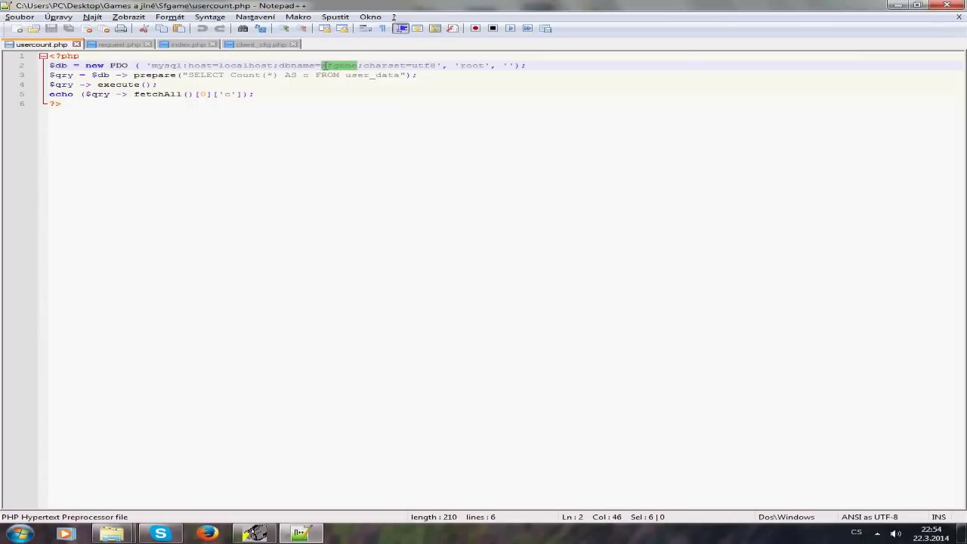
pyautogui.write('vasuzteb')
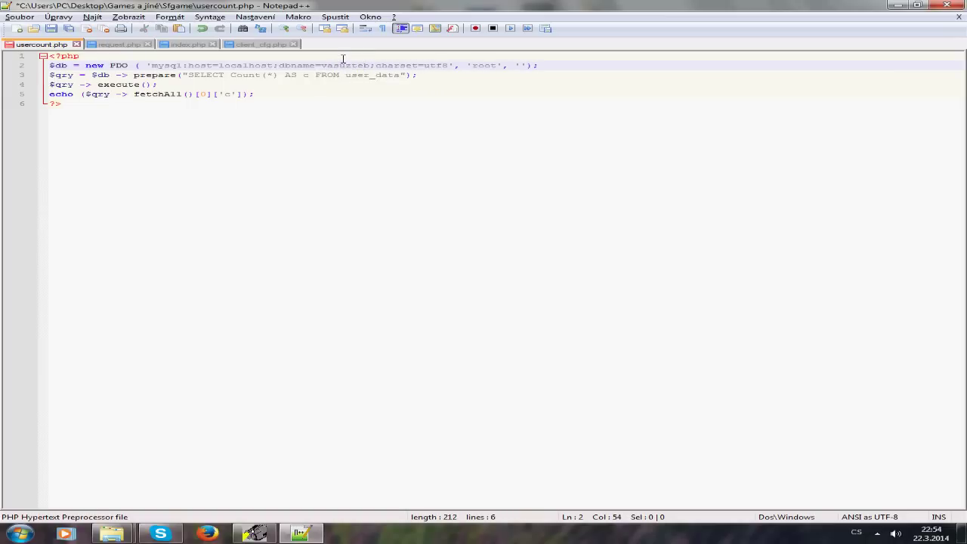
pyautogui.moveTo(370, 66); pyautogui.dragTo(323, 67)
pyautogui.write('sfgame')
# Step: Leave the root password empty, then close usercount.php saving the changes
pyautogui.doubleClick(481, 66)
pyautogui.click(509, 66)
pyautogui.write('heslo')
pyautogui.moveTo(486, 65); pyautogui.dragTo(467, 66)
pyautogui.doubleClick(517, 66)
pyautogui.press('Delete')
pyautogui.click(947, 5)
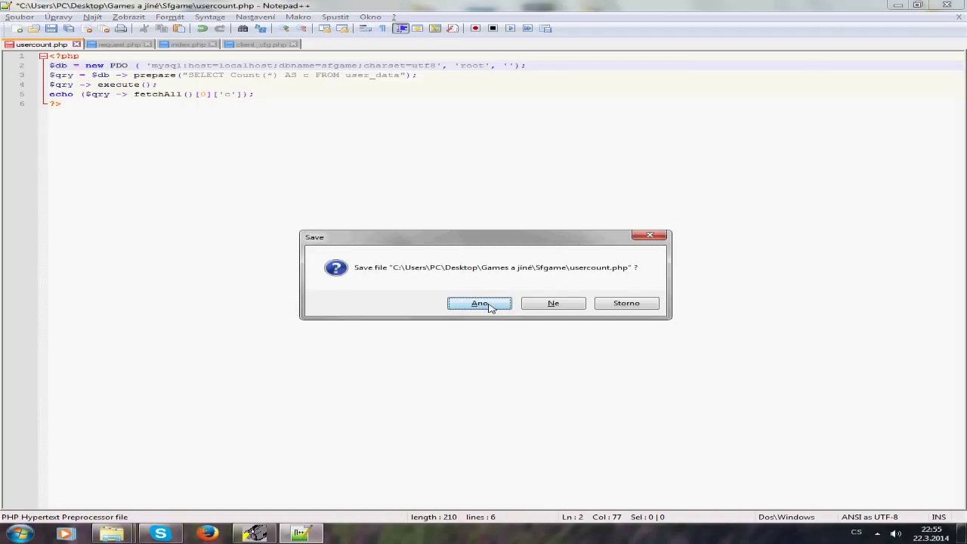
pyautogui.click(487, 304)
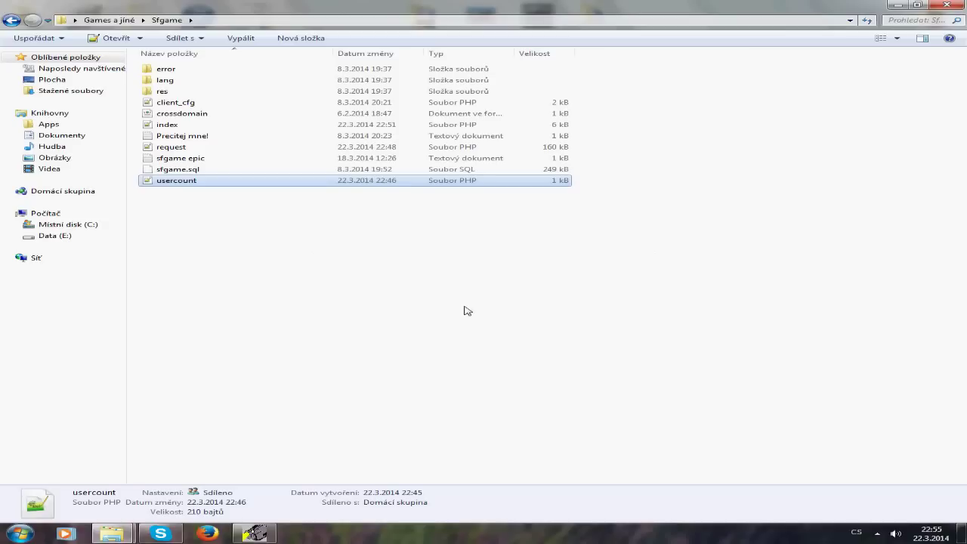
pyautogui.doubleClick(210, 148)
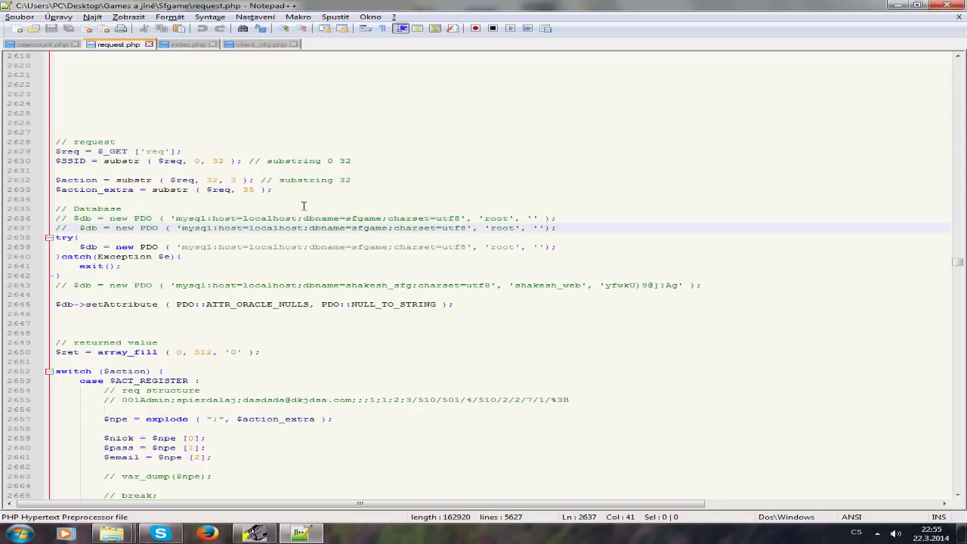
pyautogui.doubleClick(266, 220)
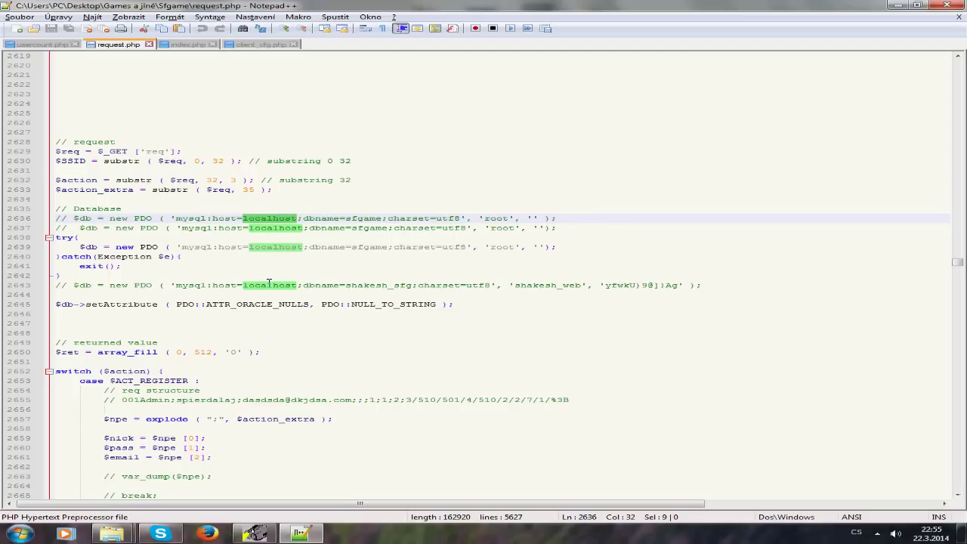
pyautogui.click(353, 218)
pyautogui.moveTo(347, 218); pyautogui.dragTo(383, 219)
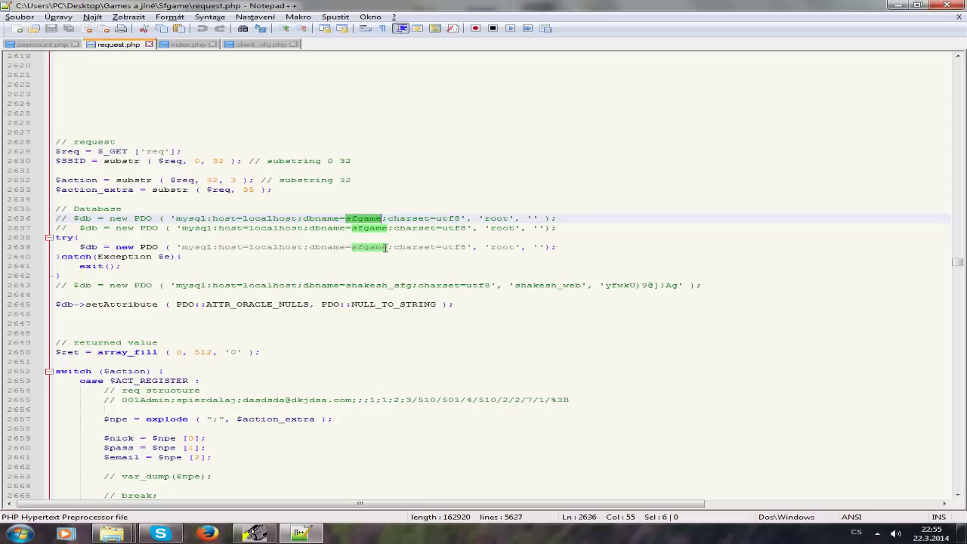
pyautogui.doubleClick(487, 219)
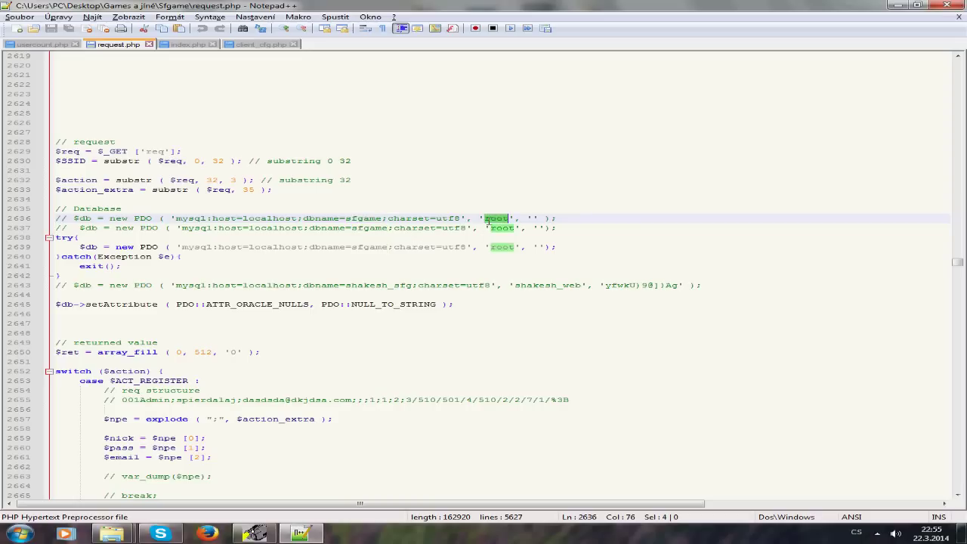
pyautogui.click(533, 219)
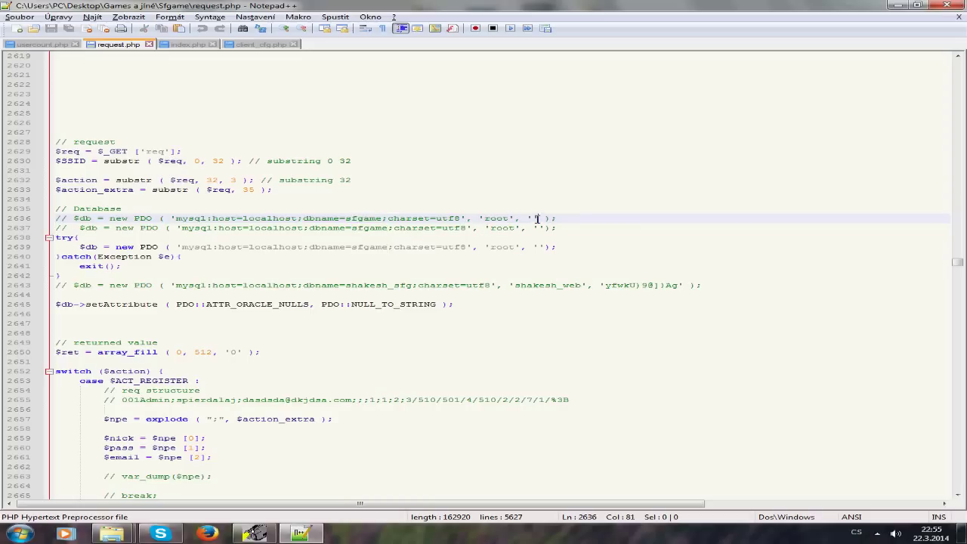
pyautogui.hotkey('alt', 'Tab')
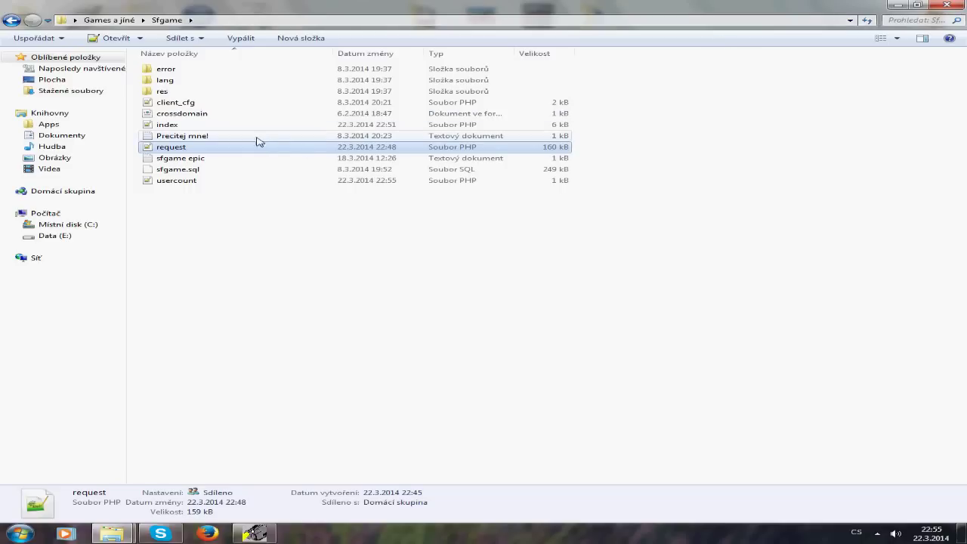
pyautogui.doubleClick(246, 125)
# Step: Copy this computer's IPv4 address from the LogMeIn Hamachi window in the tray
pyautogui.click(309, 181)
pyautogui.scroll(-16, 309, 182)
pyautogui.click(209, 277)
pyautogui.click(877, 535)
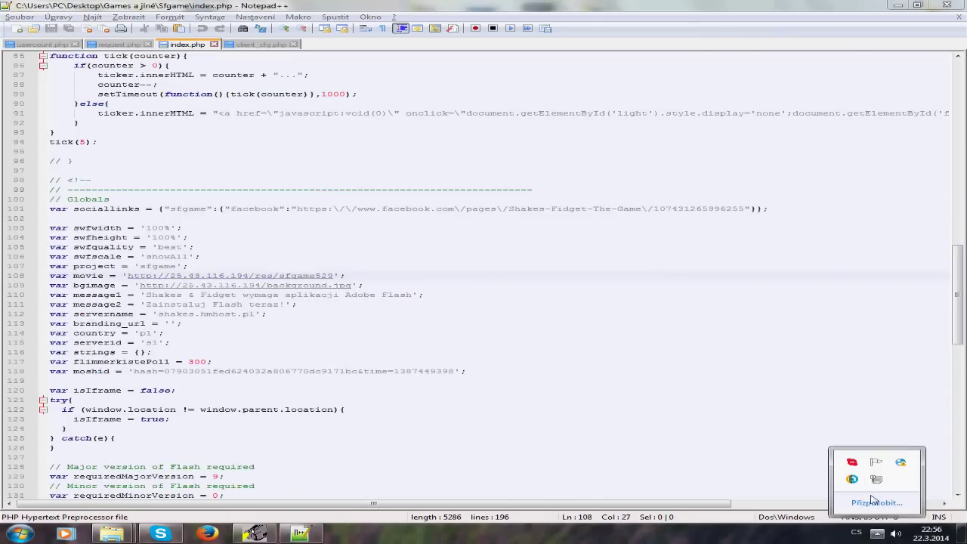
pyautogui.click(852, 478)
pyautogui.moveTo(312, 162); pyautogui.dragTo(371, 169)
pyautogui.click(382, 201)
pyautogui.click(395, 201)
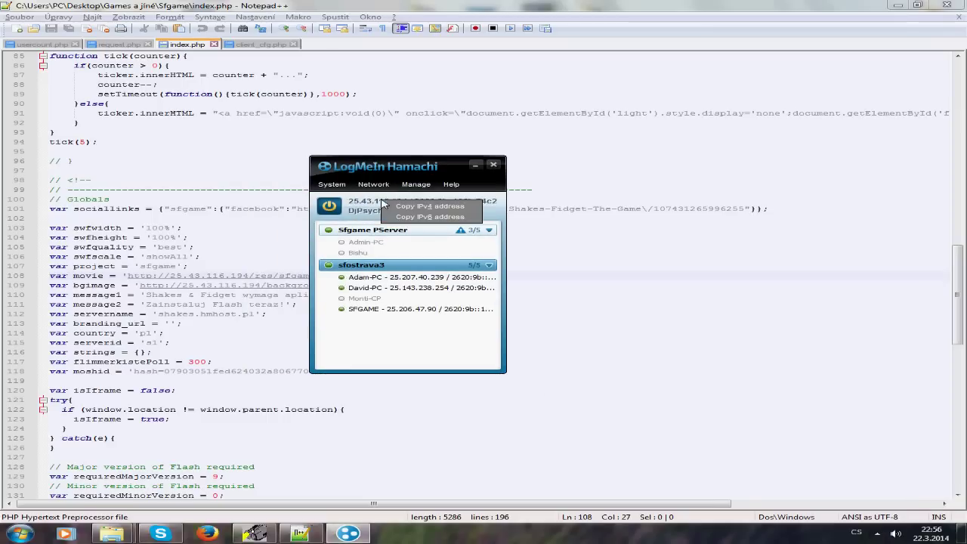
pyautogui.click(430, 206)
pyautogui.click(493, 165)
# Step: Paste the Hamachi IP over the movie and bgimage URL addresses on lines 108–109
pyautogui.moveTo(170, 277); pyautogui.dragTo(250, 278)
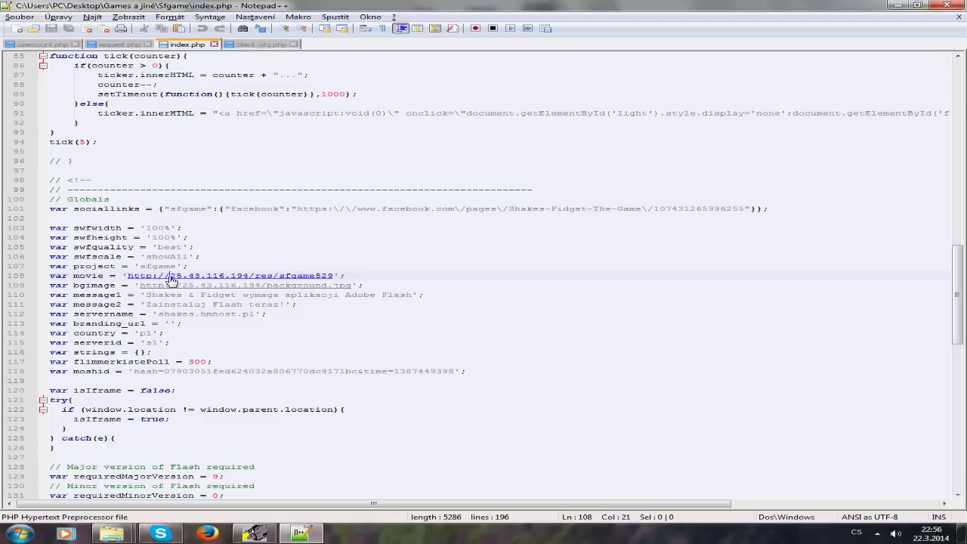
pyautogui.hotkey('ctrl', 'v')
pyautogui.moveTo(182, 286); pyautogui.dragTo(259, 286)
pyautogui.hotkey('ctrl', 'v')
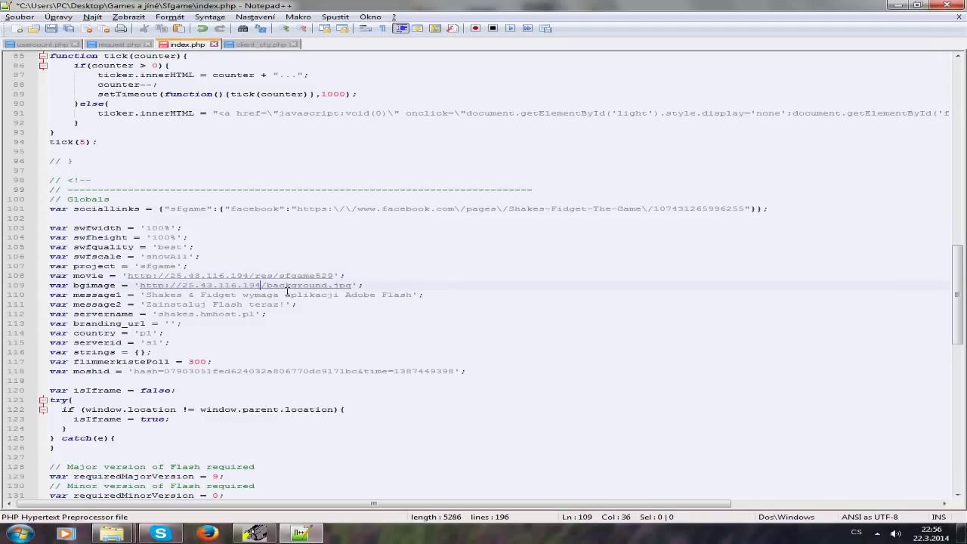
pyautogui.moveTo(958, 294); pyautogui.dragTo(958, 209)
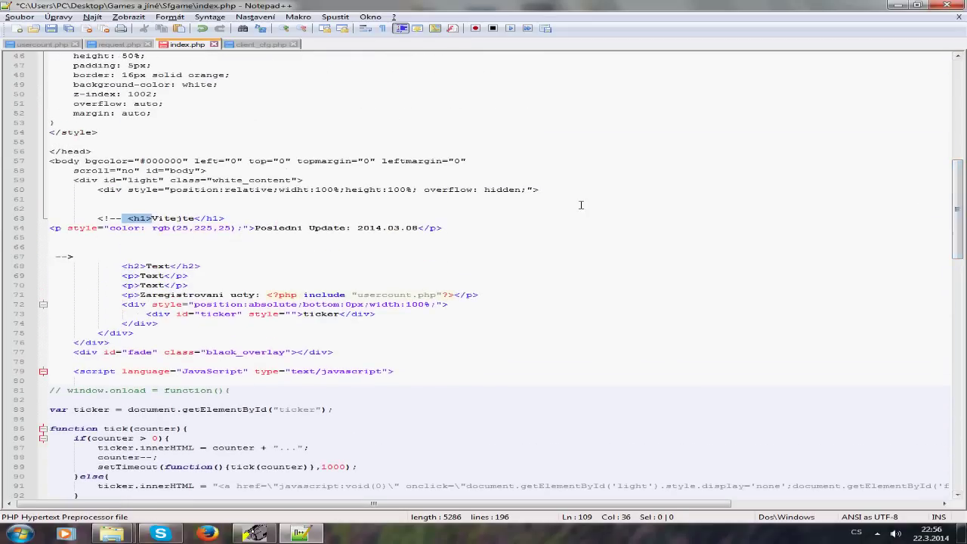
# Step: Replace the Text placeholders on lines 68–69 with an author credit and 'Resi od 9:00 do 0:00'
pyautogui.click(199, 219)
pyautogui.moveTo(146, 266); pyautogui.dragTo(167, 266)
pyautogui.write('Vytvoril :')
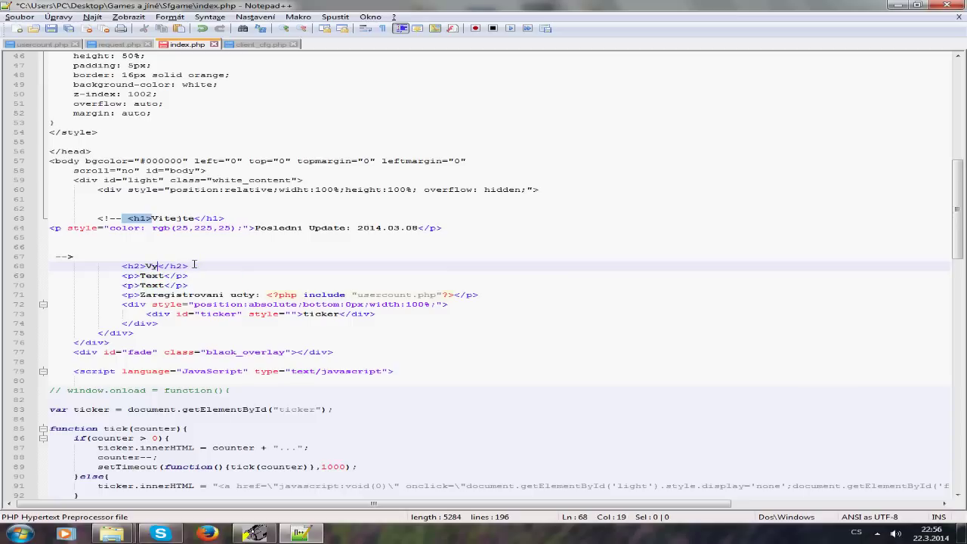
pyautogui.write(' DjPsychoCz')
pyautogui.doubleClick(159, 277)
pyautogui.write('Resi o')
pyautogui.write('d ')
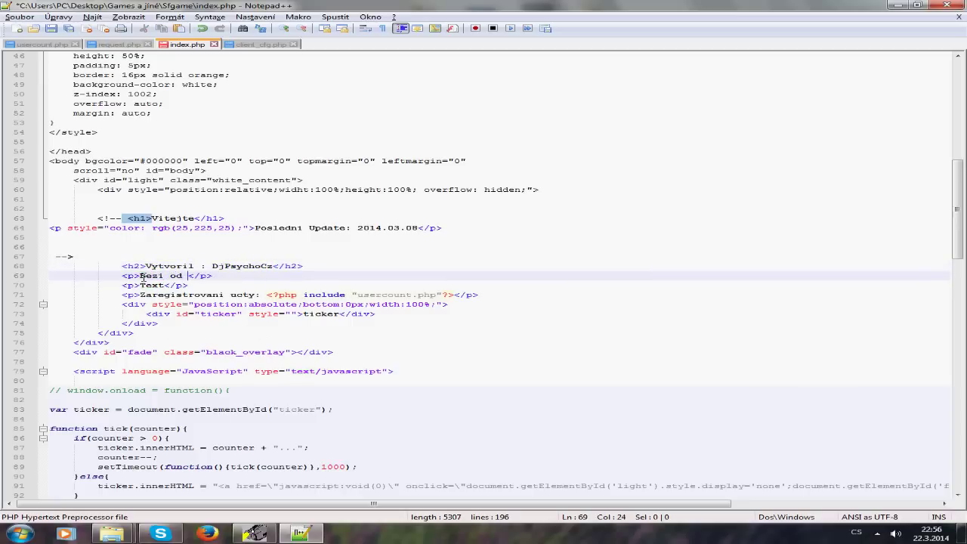
pyautogui.write('9:00 do 0:')
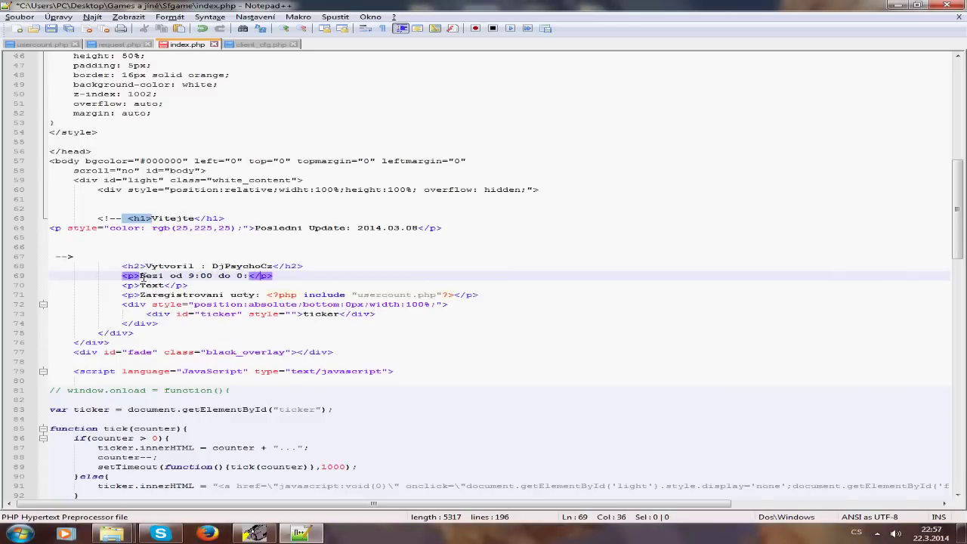
pyautogui.write('00')
# Step: Delete the Text word on line 70 and the registered-accounts text on line 71
pyautogui.doubleClick(151, 286)
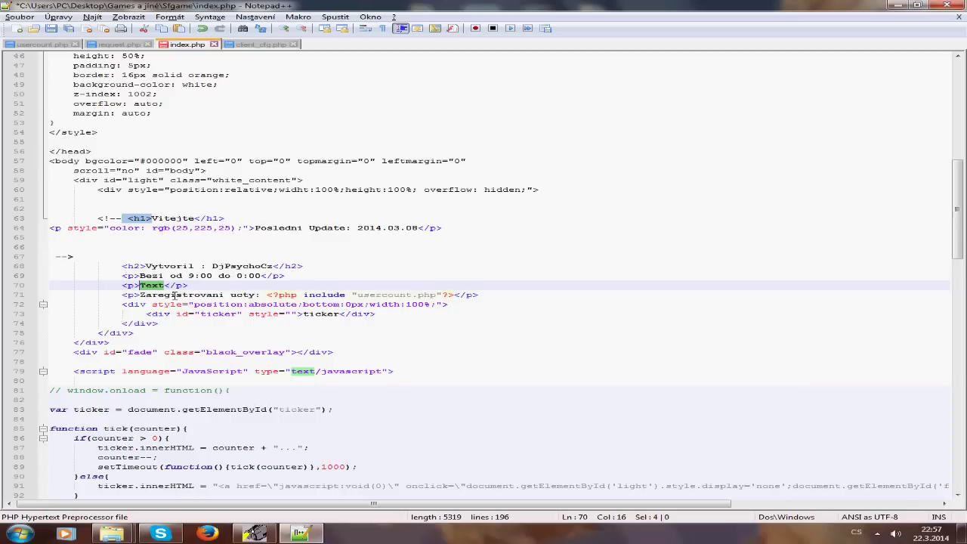
pyautogui.press('BackSpace')
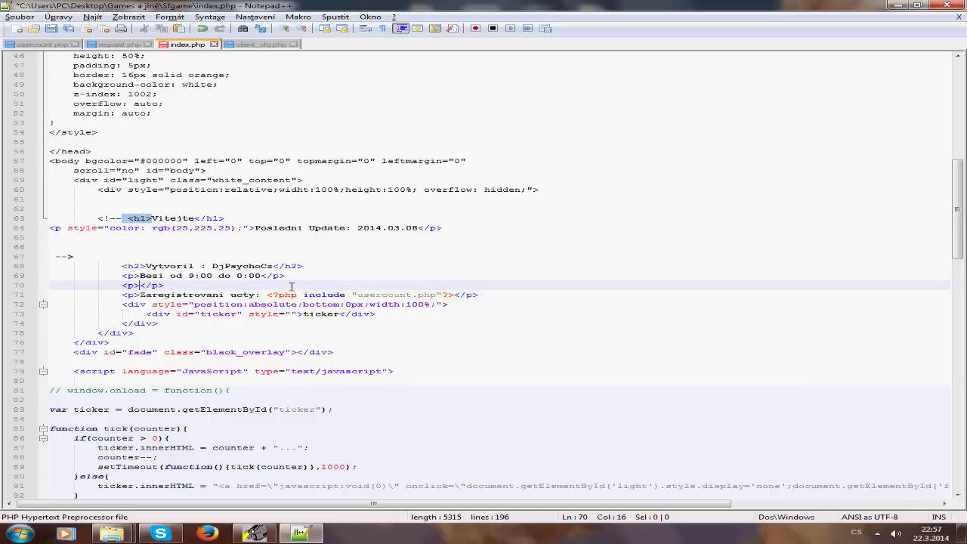
pyautogui.moveTo(480, 295); pyautogui.dragTo(141, 295)
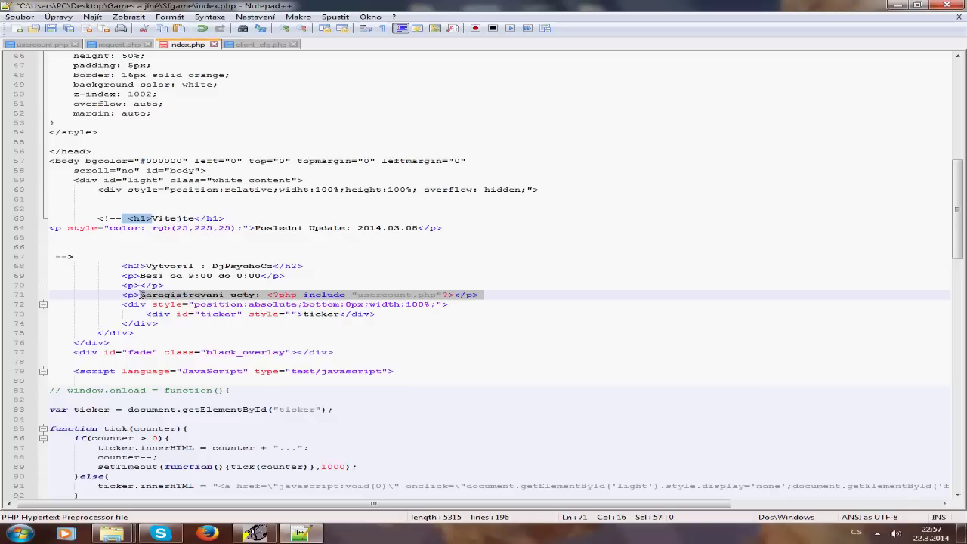
pyautogui.press('BackSpace')
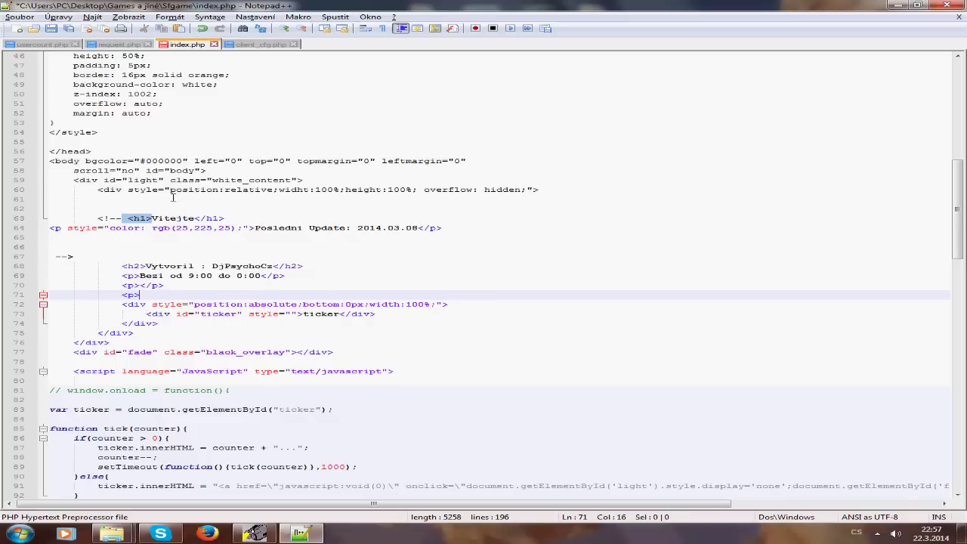
pyautogui.hotkey('ctrl', 'z')
pyautogui.moveTo(492, 297); pyautogui.dragTo(141, 295)
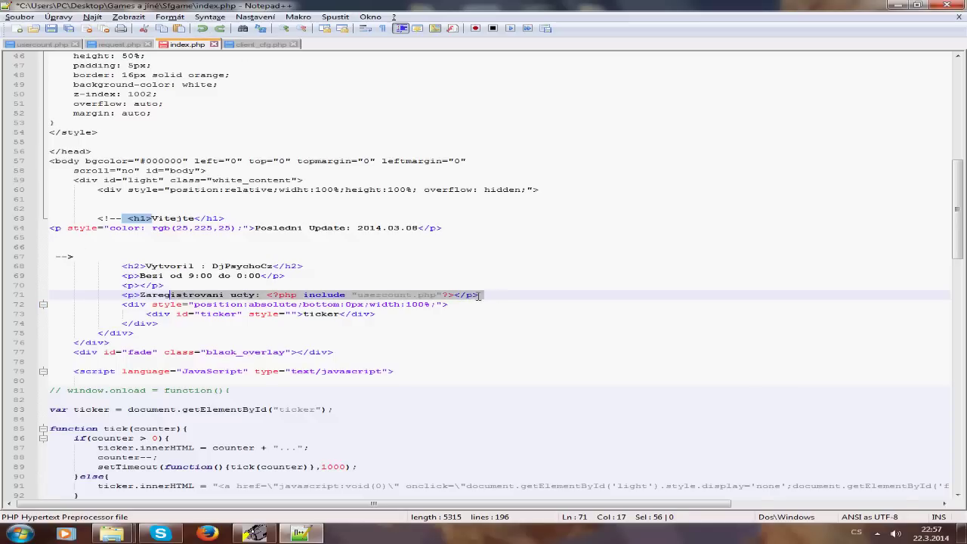
pyautogui.press('BackSpace')
# Step: Retype the line-91 closing link text 'Ukončit' as 'Ukoncit'
pyautogui.scroll(-1, 225, 296)
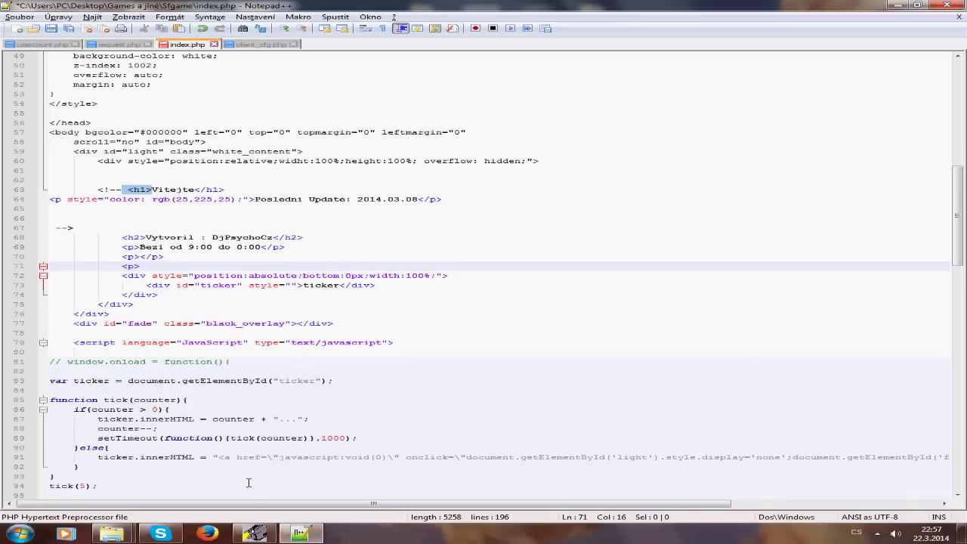
pyautogui.hscroll(3, 226, 370)
pyautogui.hscroll(5, 231, 505)
pyautogui.hscroll(-6, 570, 505)
pyautogui.hscroll(6, 219, 507)
pyautogui.moveTo(865, 458); pyautogui.dragTo(909, 463)
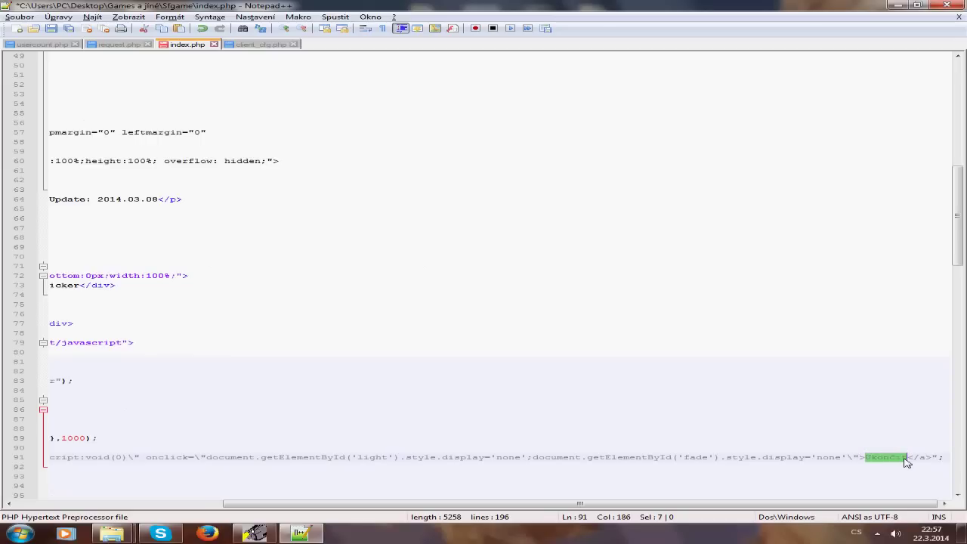
pyautogui.write('Ukonc')
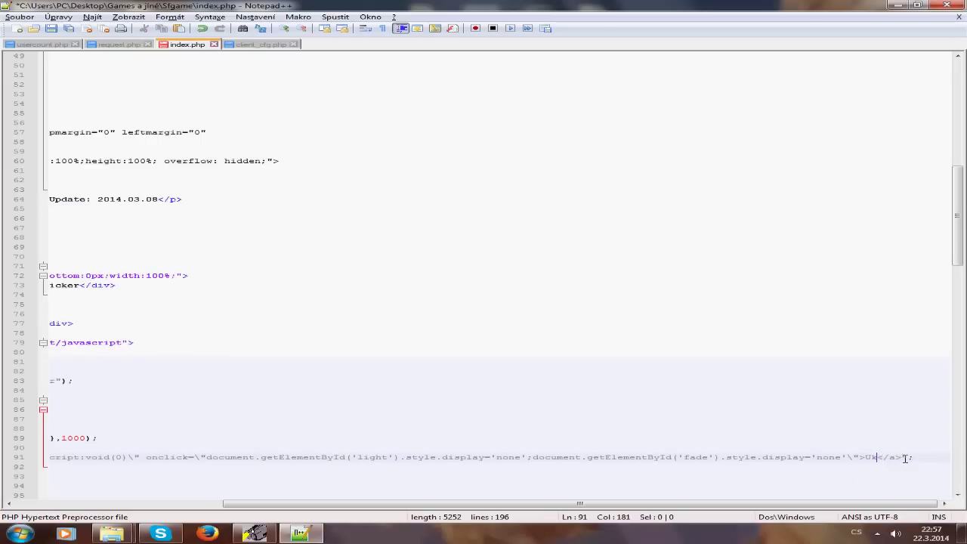
pyautogui.write('it')
pyautogui.hscroll(-6, 453, 504)
pyautogui.scroll(12, 184, 257)
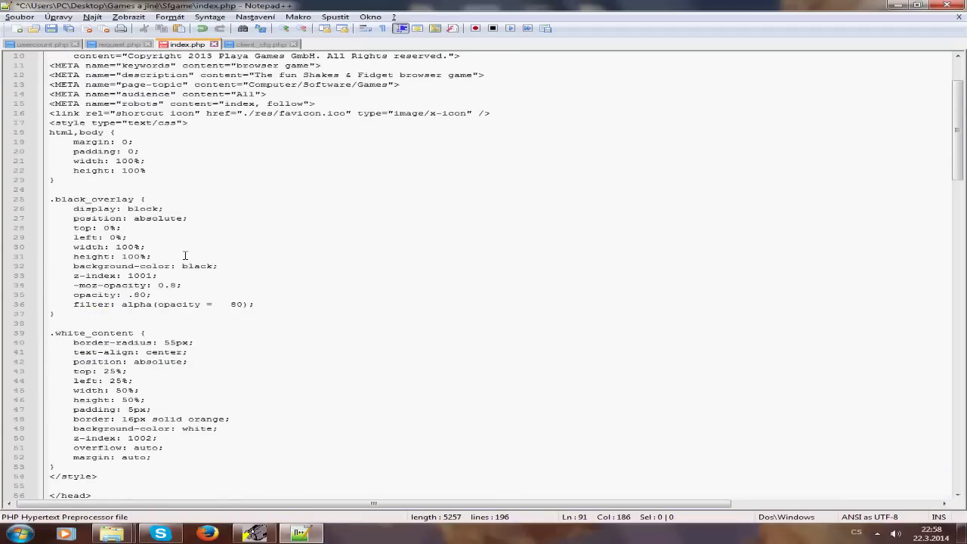
pyautogui.scroll(-20, 184, 257)
pyautogui.scroll(3, 183, 257)
pyautogui.scroll(-18, 181, 256)
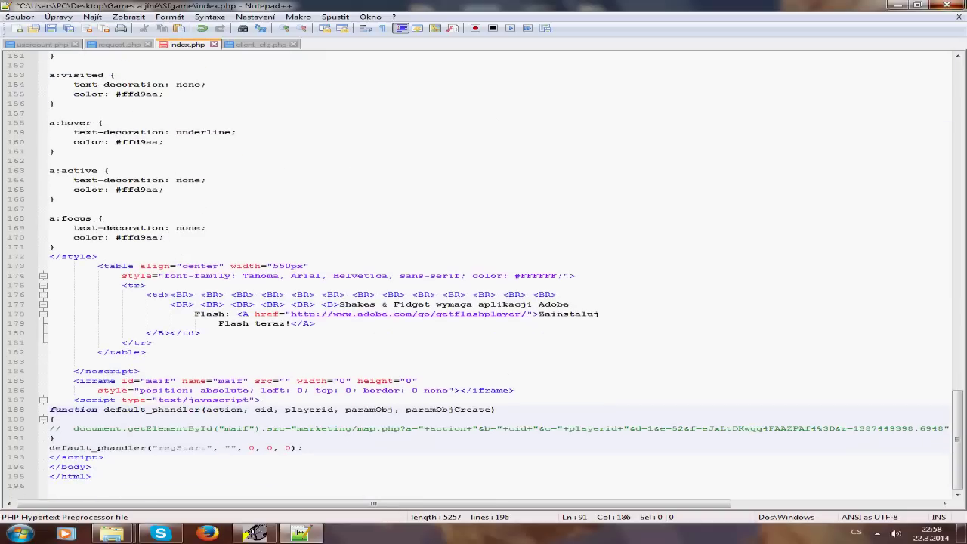
pyautogui.hotkey('alt', 'F4')
# Step: In client_cfg.php, replace VASEIP with 25.43.116.194 in the base, forum, request and papaya_cfg URLs
pyautogui.doubleClick(183, 102)
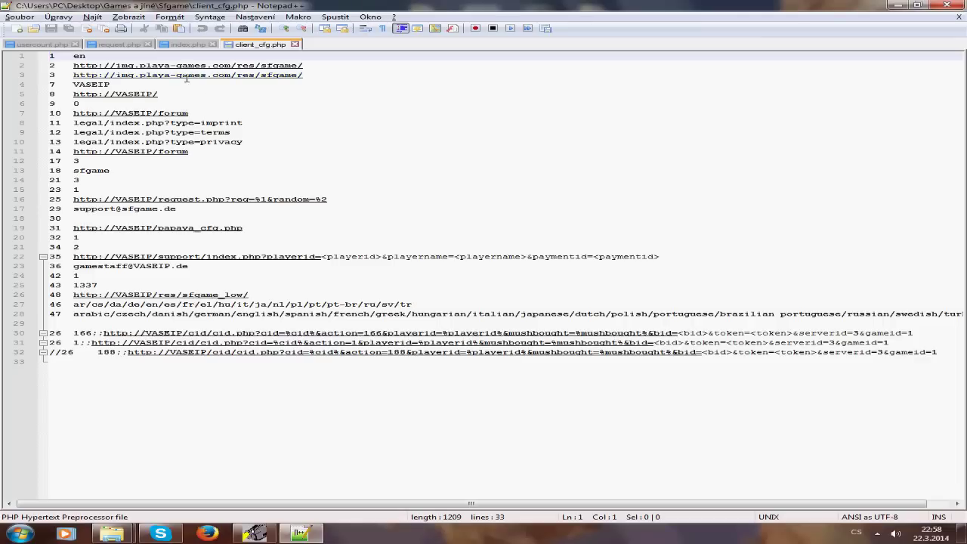
pyautogui.doubleClick(133, 93)
pyautogui.hotkey('ctrl', 'v')
pyautogui.click(152, 115)
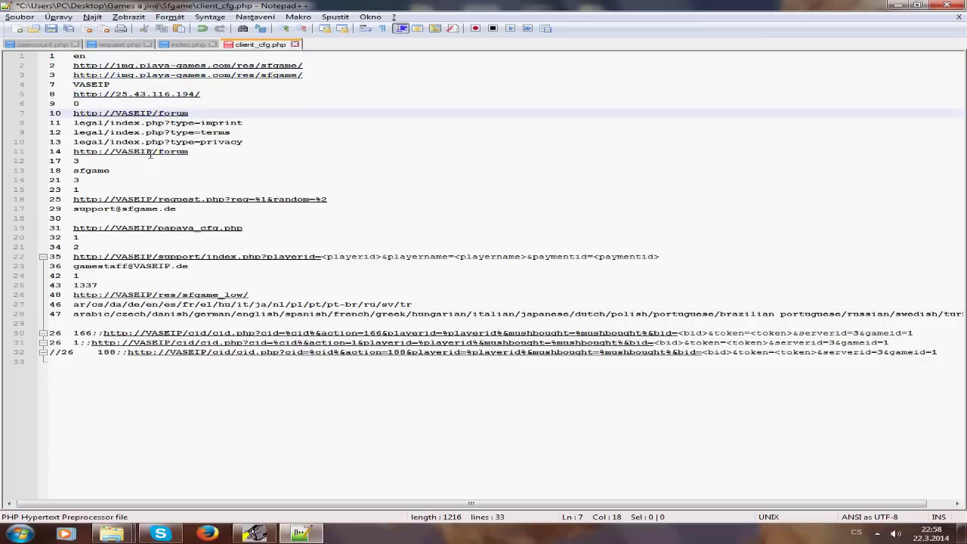
pyautogui.doubleClick(144, 114)
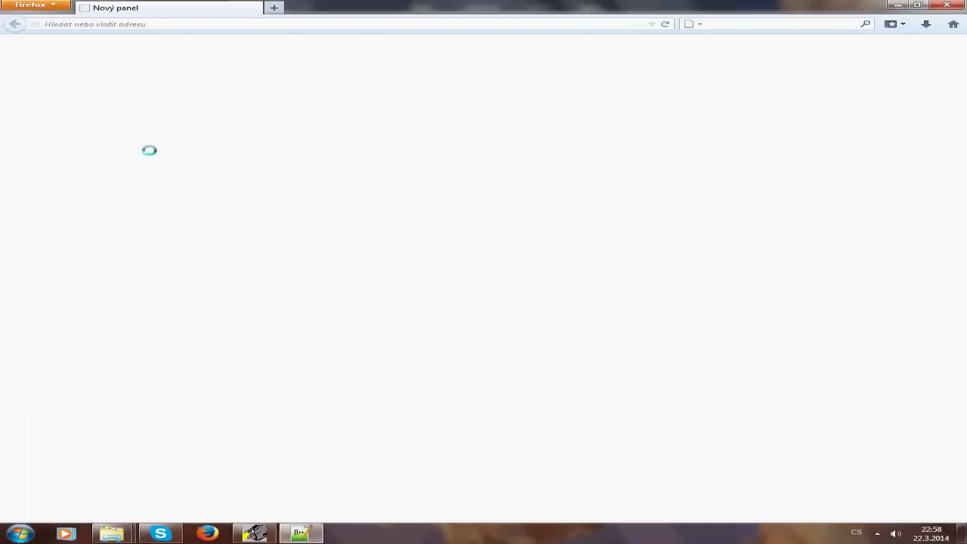
pyautogui.click(947, 5)
pyautogui.hotkey('ctrl', 'v')
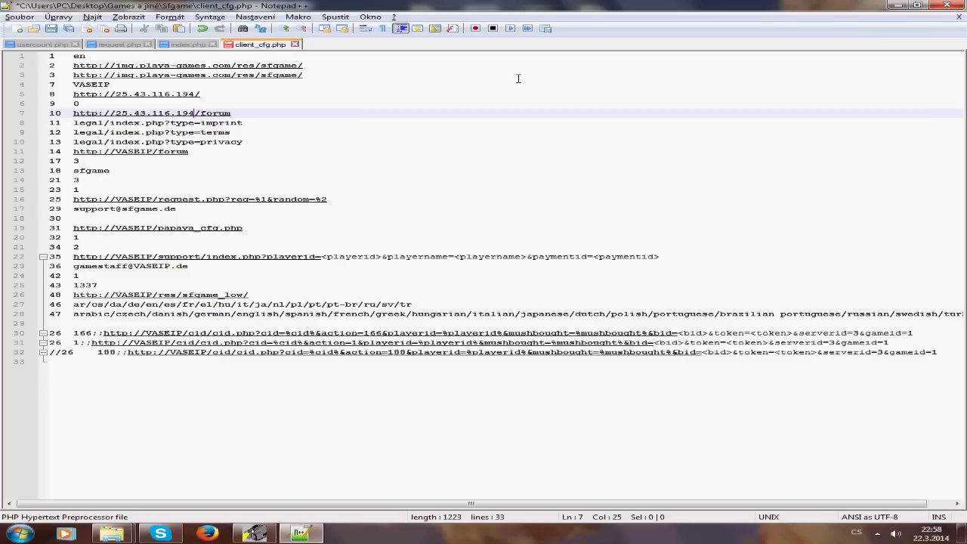
pyautogui.doubleClick(145, 151)
pyautogui.hotkey('ctrl', 'v')
pyautogui.doubleClick(133, 199)
pyautogui.hotkey('ctrl', 'v')
pyautogui.doubleClick(135, 227)
pyautogui.hotkey('ctrl', 'v')
# Step: Replace VASEIP with 25.43.116.194 in the support, gamestaff, sfgame_low and cid URLs, then select request.php
pyautogui.moveTo(139, 257); pyautogui.dragTo(151, 258)
pyautogui.doubleClick(136, 257)
pyautogui.hotkey('ctrl', 'v')
pyautogui.doubleClick(139, 266)
pyautogui.hotkey('ctrl', 'v')
pyautogui.moveTo(152, 294); pyautogui.dragTo(113, 296)
pyautogui.hotkey('ctrl', 'v')
pyautogui.doubleClick(148, 334)
pyautogui.hotkey('ctrl', 'v')
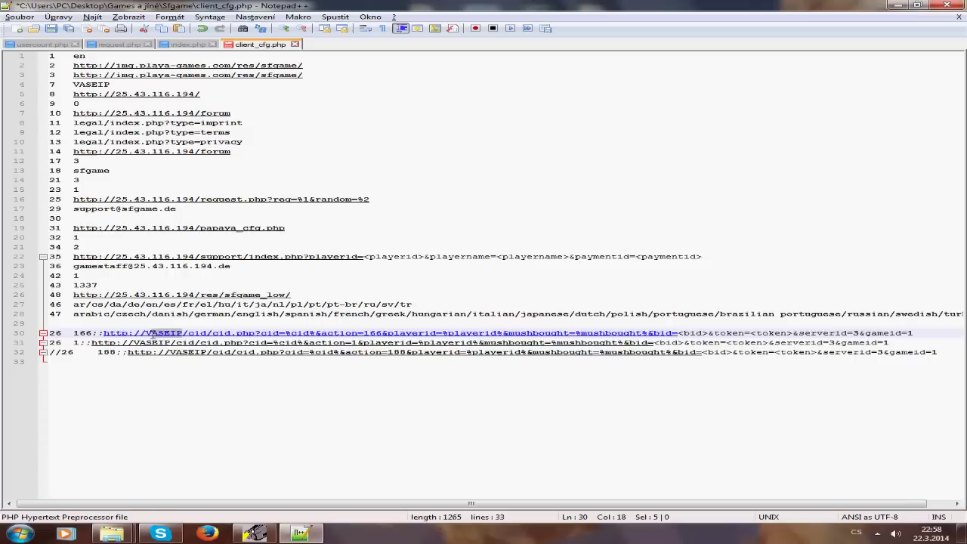
pyautogui.moveTo(171, 344); pyautogui.dragTo(136, 344)
pyautogui.write('25.43.116.194')
pyautogui.doubleClick(187, 352)
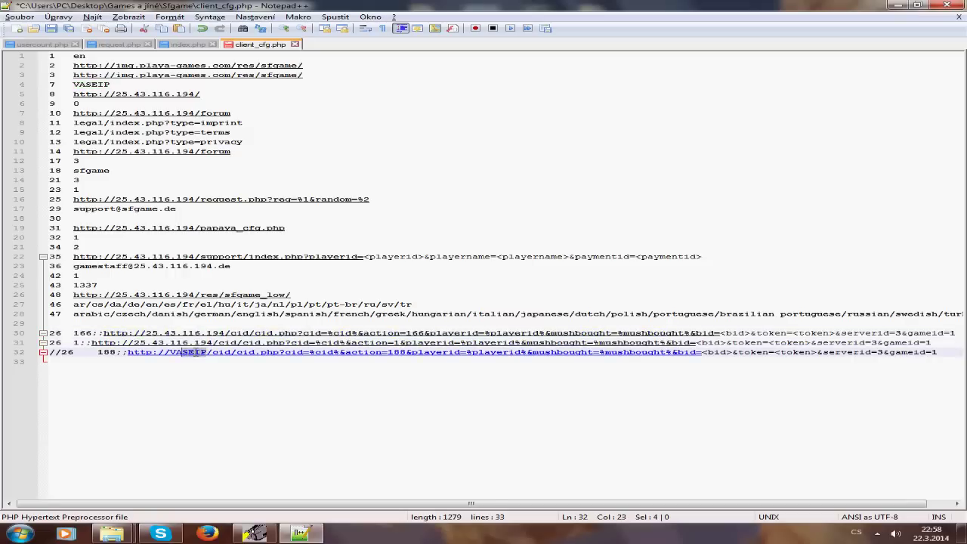
pyautogui.write('25.43.116.194')
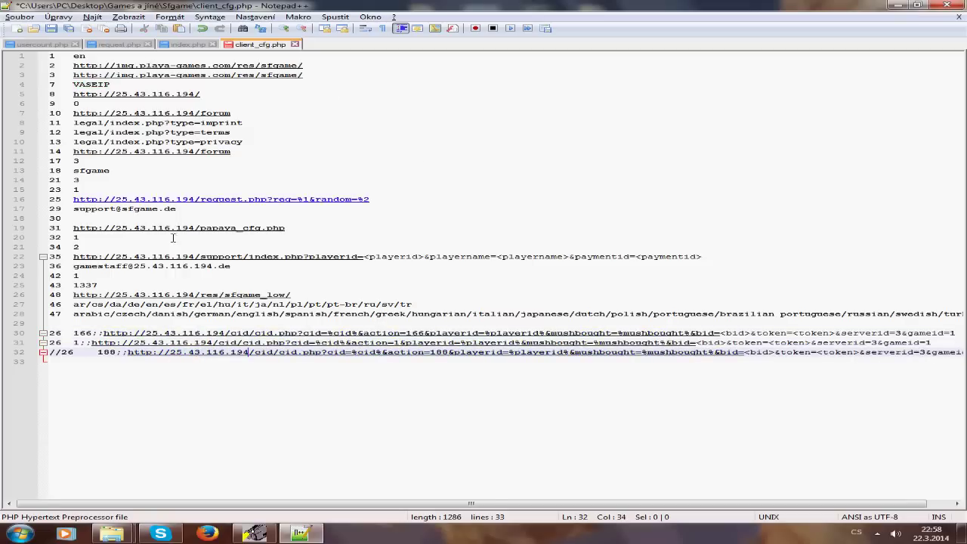
pyautogui.hotkey('alt', 'Tab')
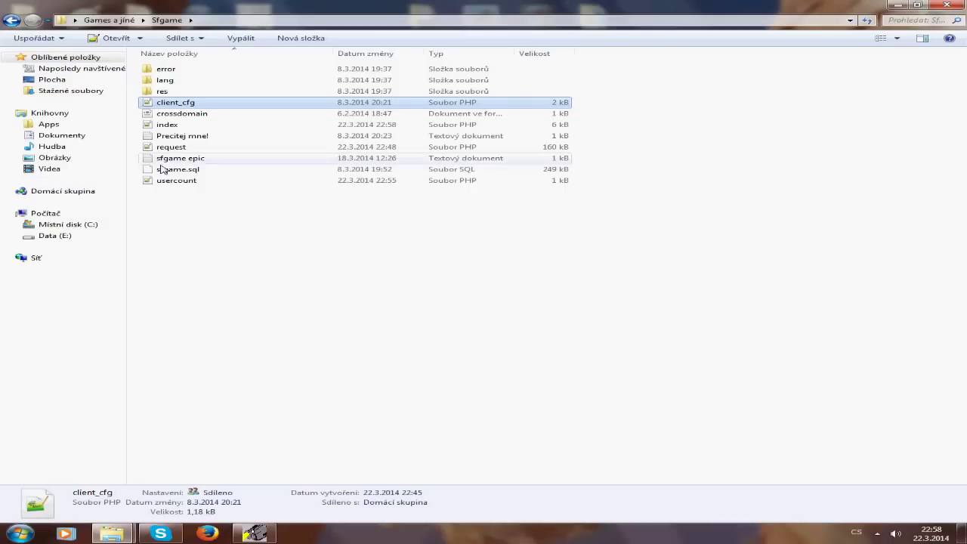
pyautogui.click(184, 149)
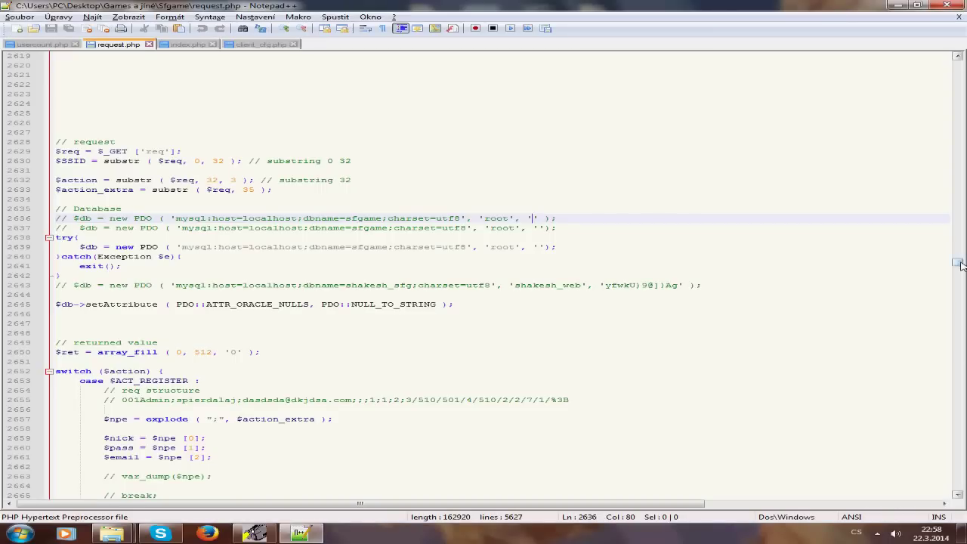
# Step: Scroll to $shakes_item_ids and change the first item id values to 60
pyautogui.moveTo(960, 265); pyautogui.dragTo(932, 136)
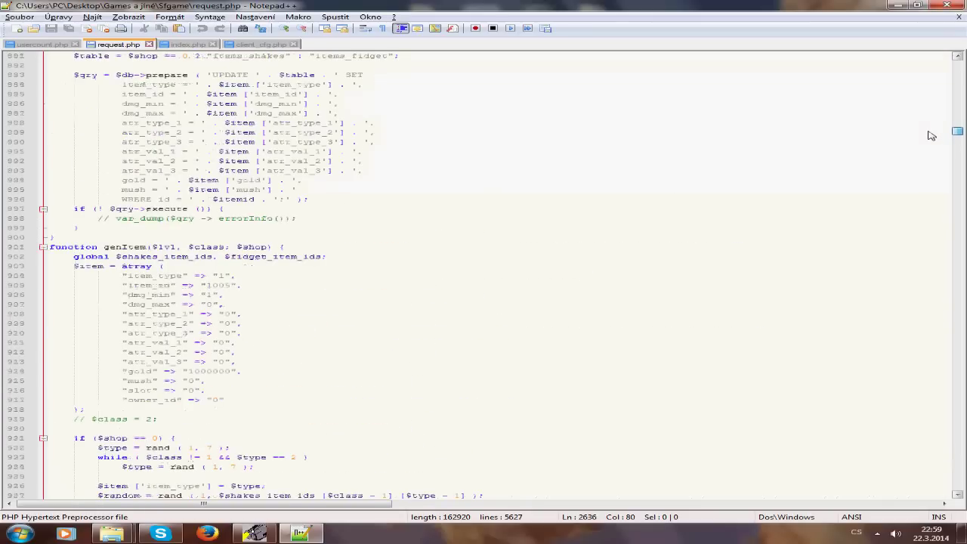
pyautogui.scroll(14, 660, 201)
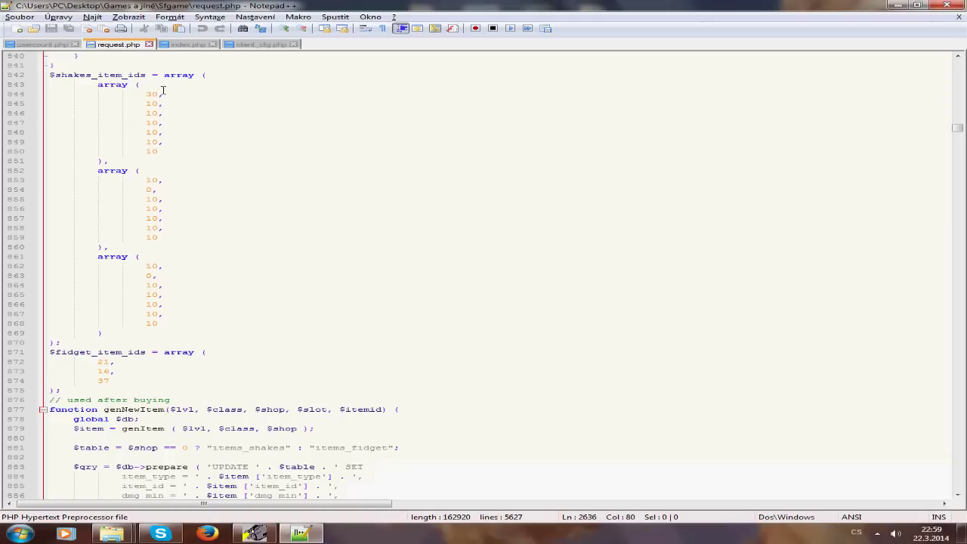
pyautogui.scroll(5, 159, 71)
pyautogui.scroll(-1, 181, 198)
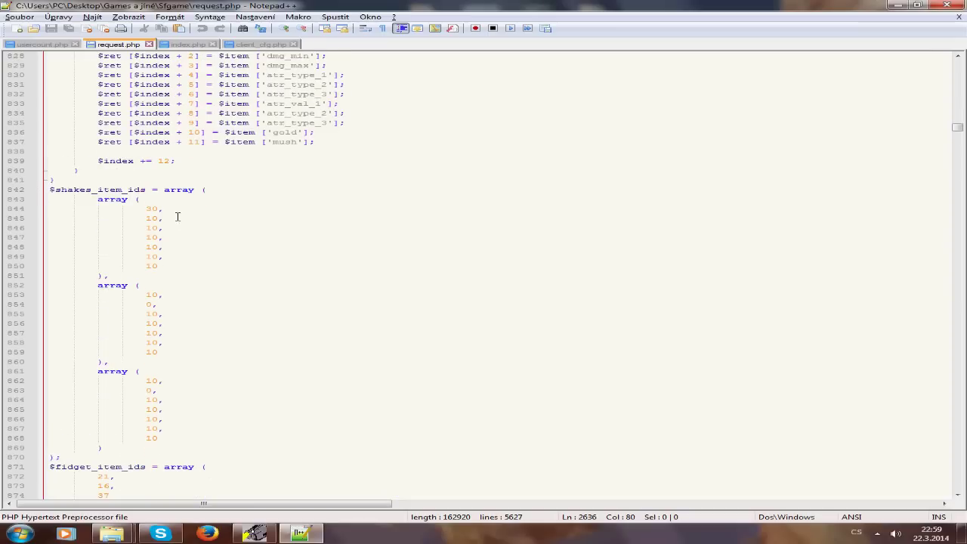
pyautogui.doubleClick(159, 212)
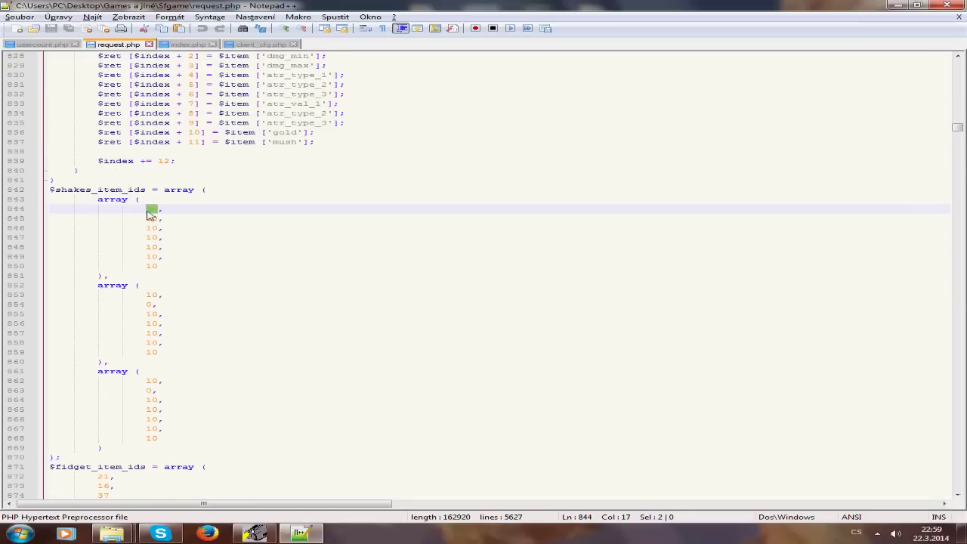
pyautogui.write('40')
pyautogui.hotkey('shift', 'Left')
pyautogui.write('6')
pyautogui.doubleClick(151, 219)
pyautogui.write('60')
pyautogui.moveTo(147, 228); pyautogui.dragTo(152, 228)
pyautogui.write('6')
pyautogui.doubleClick(151, 238)
pyautogui.write('60')
pyautogui.doubleClick(151, 247)
pyautogui.write('60')
pyautogui.doubleClick(152, 257)
pyautogui.write('60')
pyautogui.moveTo(147, 266); pyautogui.dragTo(159, 381)
pyautogui.write('66')
# Step: Change the remaining $shakes_item_ids values, through the final 10, to 60
pyautogui.click(147, 305)
pyautogui.write('6')
pyautogui.doubleClick(151, 314)
pyautogui.write('6060')
pyautogui.doubleClick(151, 333)
pyautogui.write('60')
pyautogui.doubleClick(151, 342)
pyautogui.write('60660')
pyautogui.click(146, 390)
pyautogui.write('6')
pyautogui.doubleClick(151, 400)
pyautogui.write('60')
pyautogui.doubleClick(152, 409)
pyautogui.write('60')
pyautogui.moveTo(147, 419); pyautogui.dragTo(153, 419)
pyautogui.write('6')
pyautogui.doubleClick(151, 428)
pyautogui.write('60')
pyautogui.click(158, 438)
# Step: In genItem's item array, set dmg_min to 500 and dmg_max to 9999
pyautogui.scroll(-3, 190, 421)
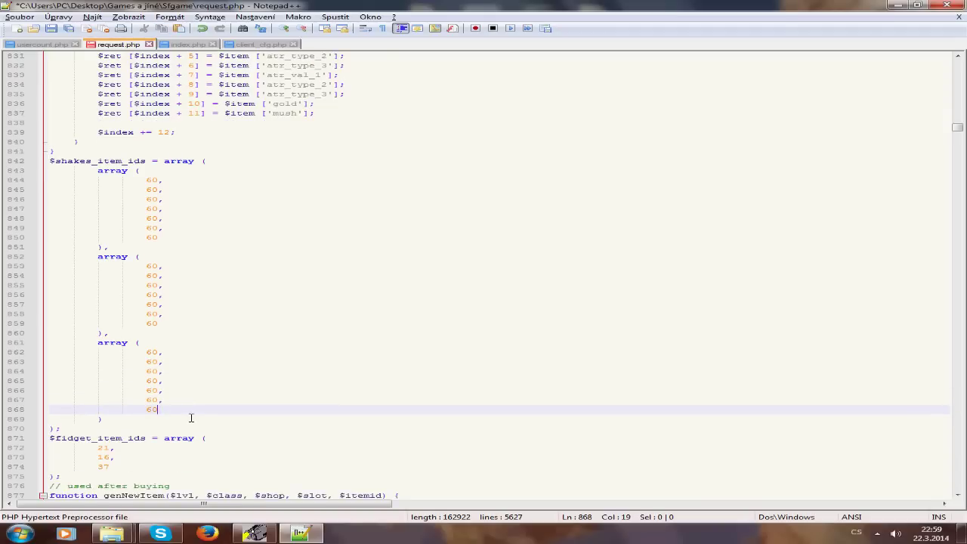
pyautogui.scroll(-4, 189, 419)
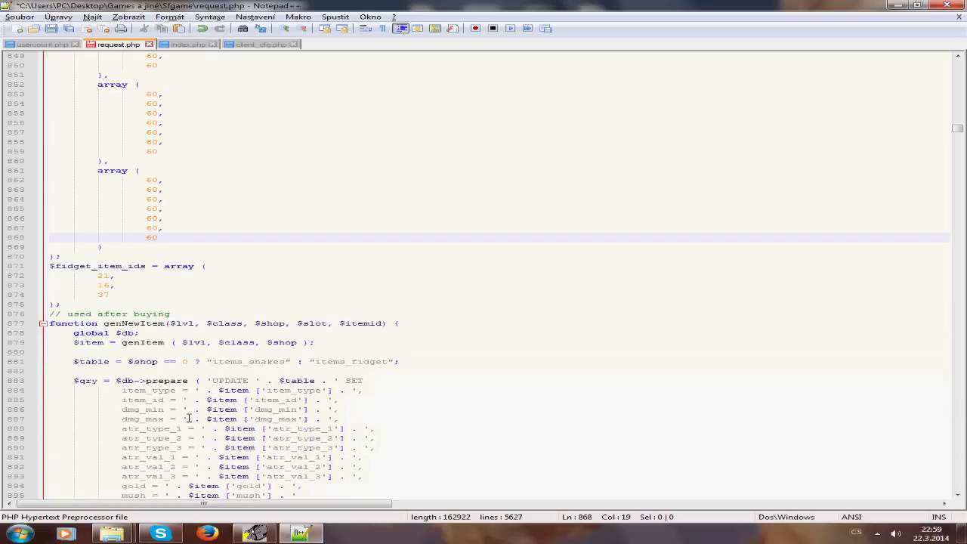
pyautogui.scroll(-2, 189, 419)
pyautogui.scroll(-6, 185, 419)
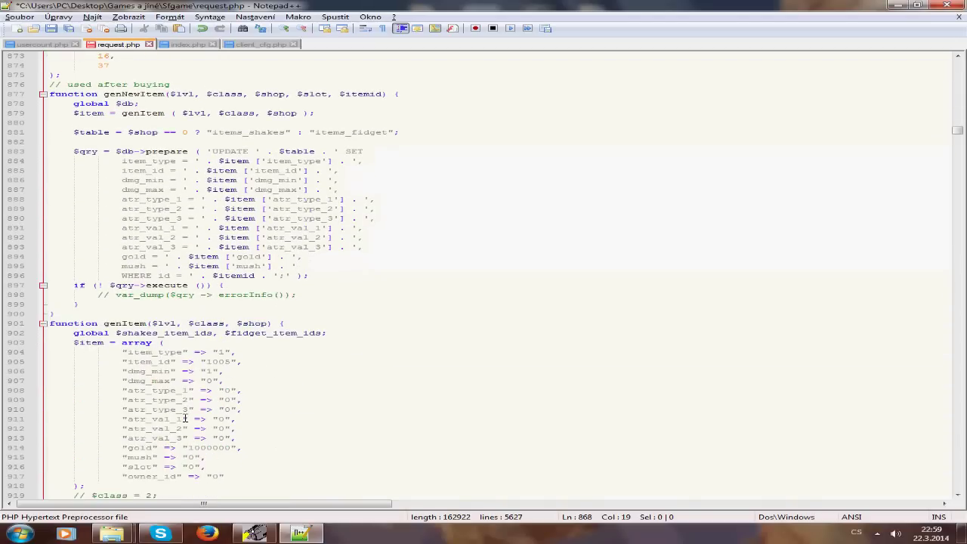
pyautogui.doubleClick(210, 371)
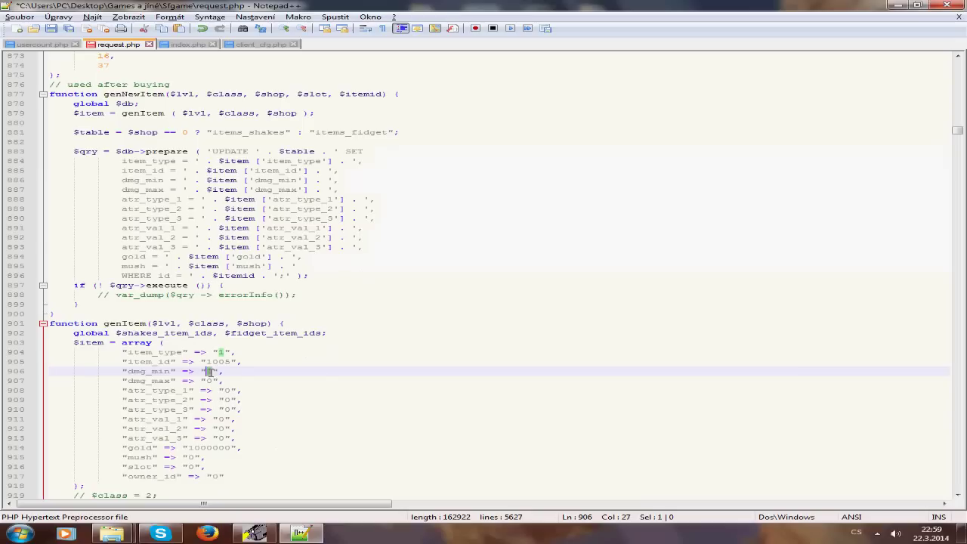
pyautogui.write('500')
pyautogui.click(135, 390)
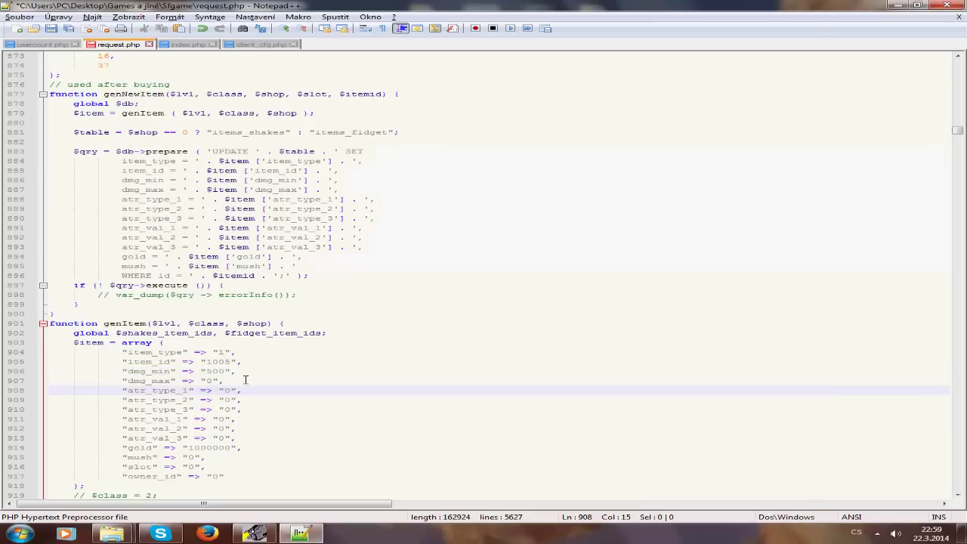
pyautogui.doubleClick(209, 381)
pyautogui.write('9999')
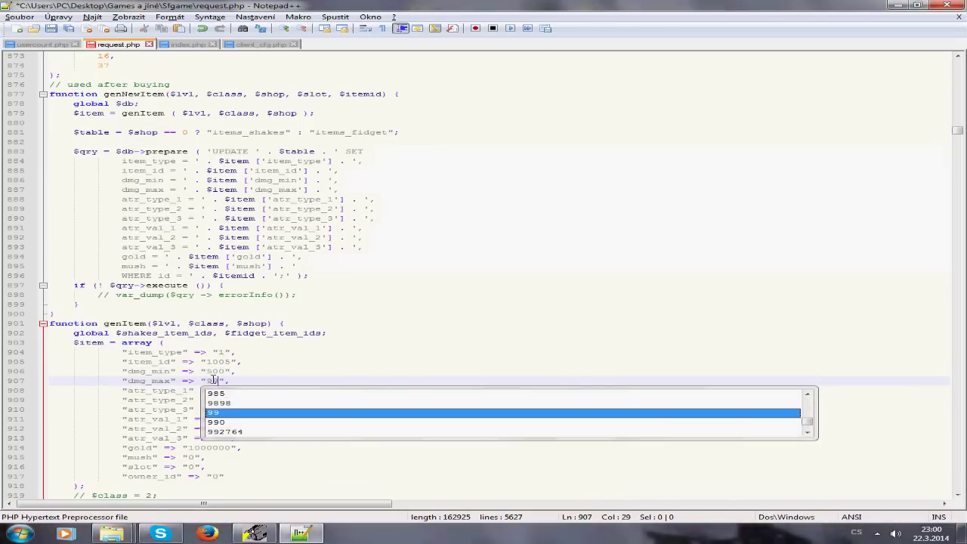
pyautogui.click(140, 362)
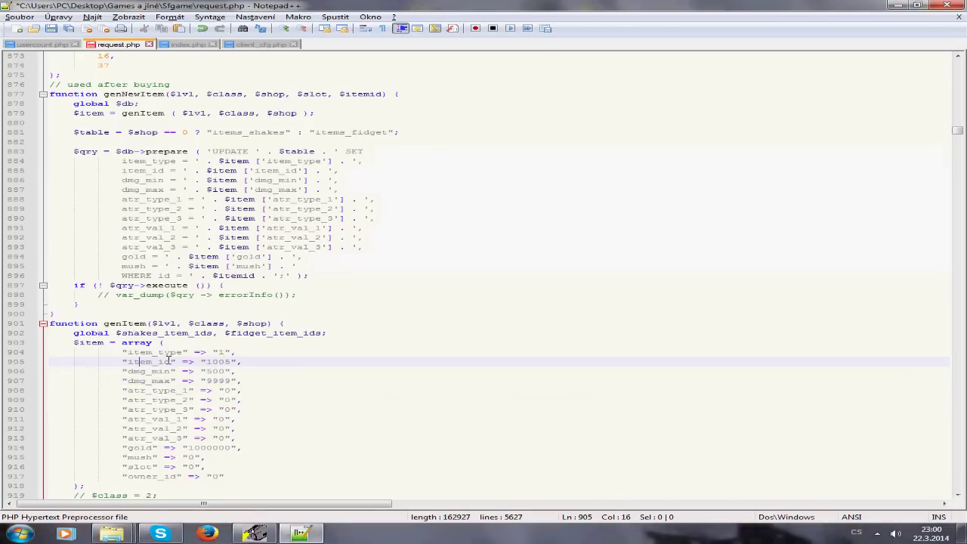
# Step: Set the attribute values atr_val_2 to 4 and atr_val_3 to 5
pyautogui.scroll(-2, 167, 386)
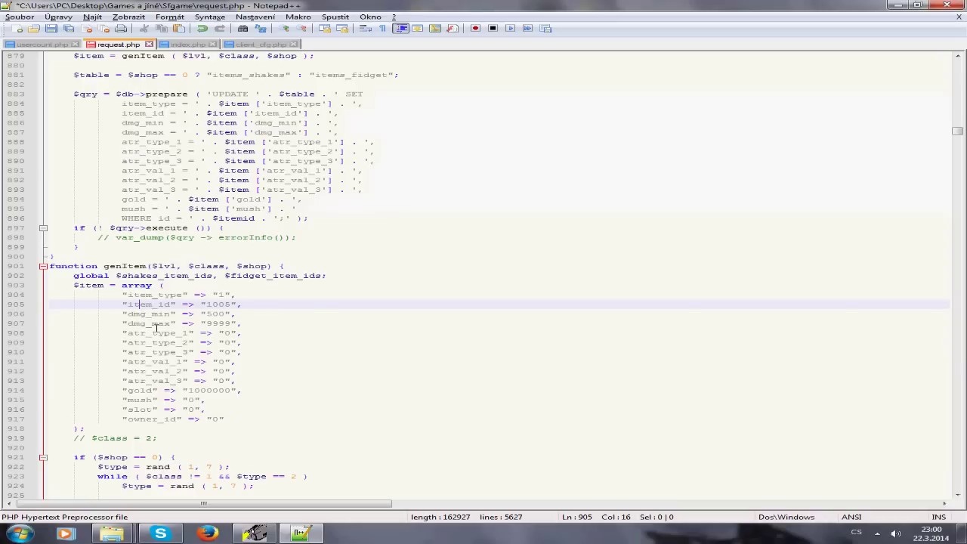
pyautogui.doubleClick(222, 362)
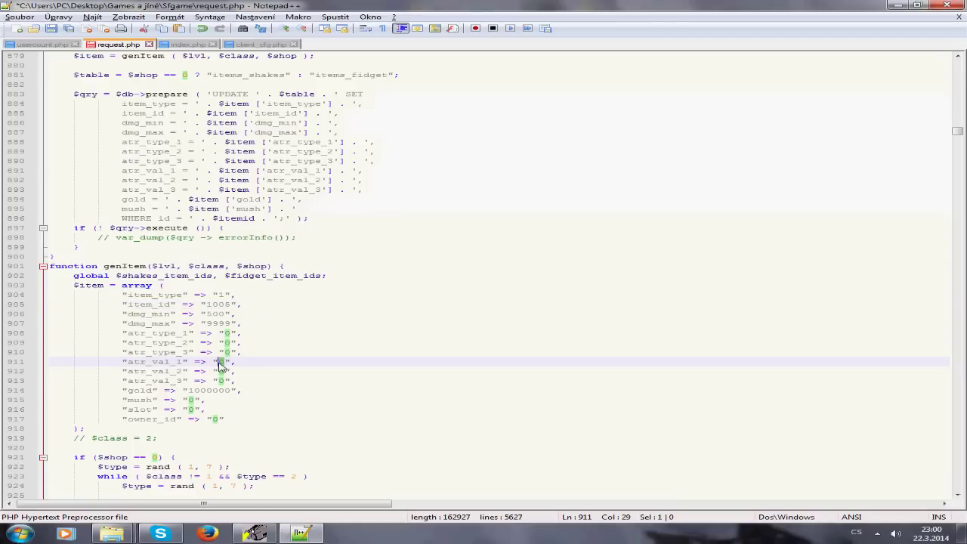
pyautogui.doubleClick(221, 371)
pyautogui.write('5')
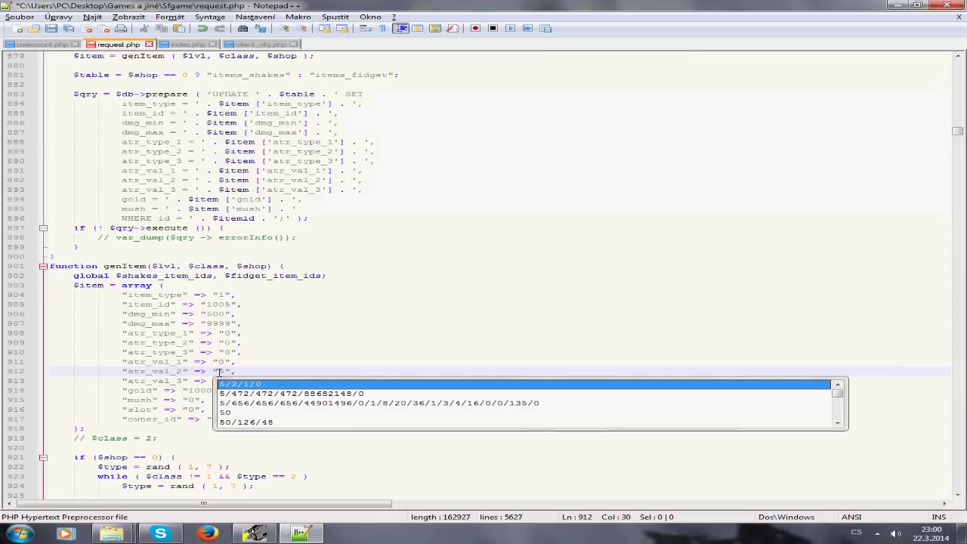
pyautogui.press('BackSpace')
pyautogui.write('4')
pyautogui.doubleClick(221, 381)
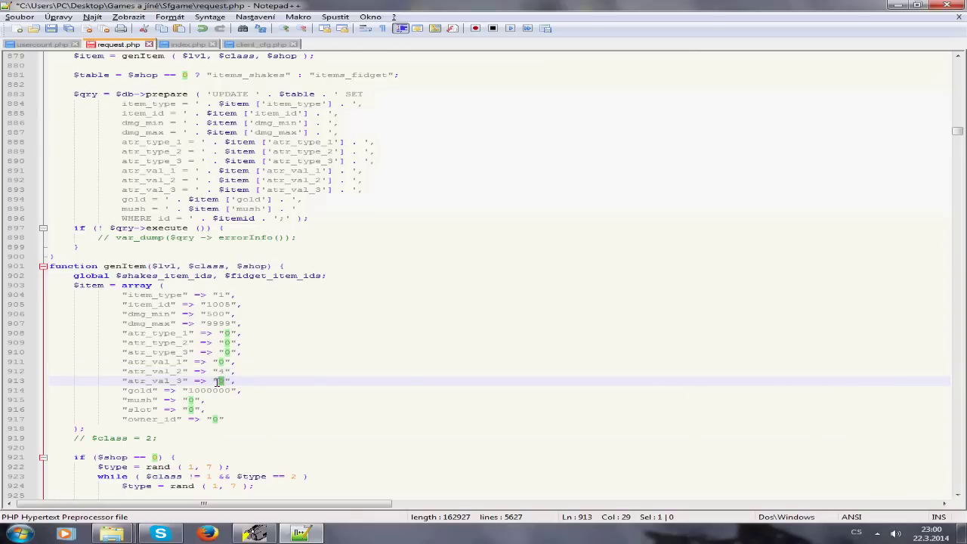
pyautogui.write('5')
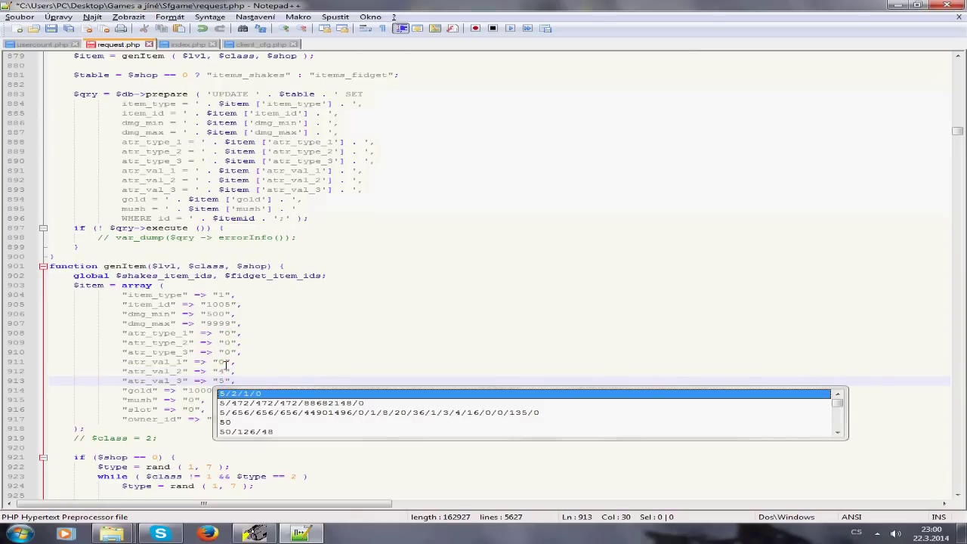
pyautogui.click(89, 369)
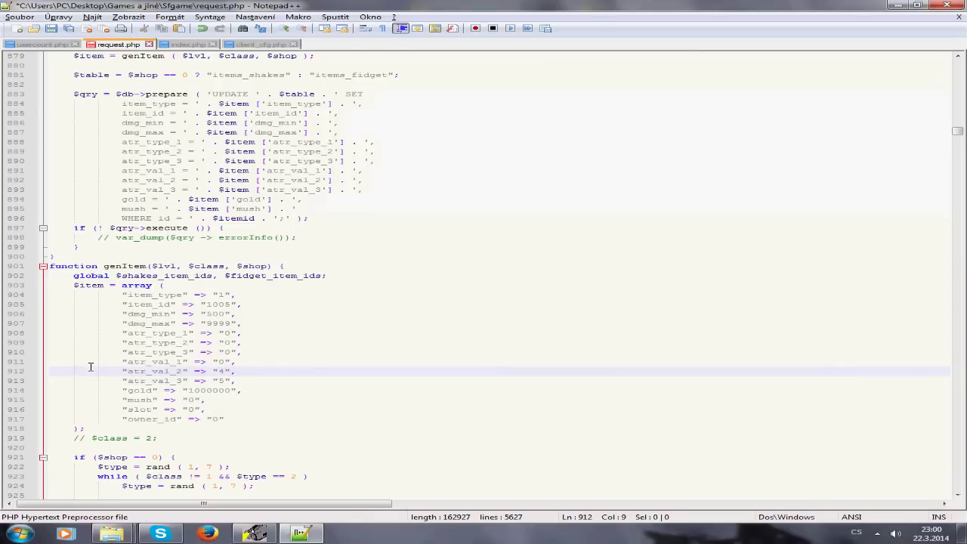
# Step: Set the item gold price to 45 and slot to 3, then scroll past rerollOneShop
pyautogui.scroll(-1, 89, 369)
pyautogui.doubleClick(189, 362)
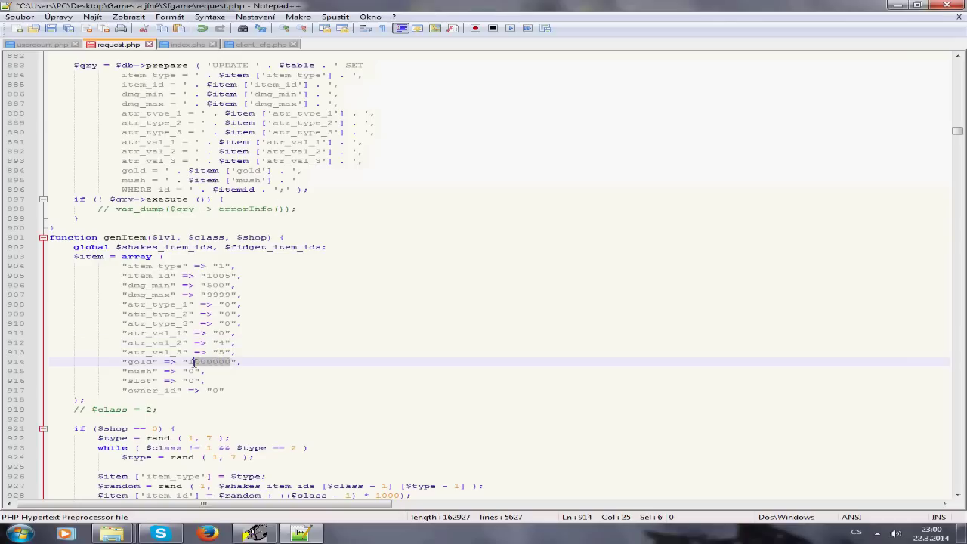
pyautogui.write('45')
pyautogui.click(100, 381)
pyautogui.doubleClick(191, 381)
pyautogui.write('3')
pyautogui.click(227, 372)
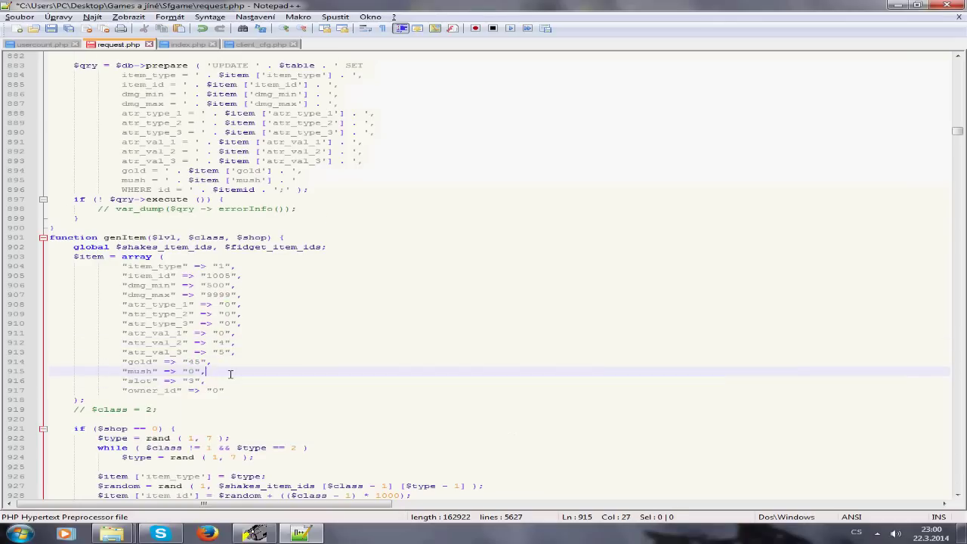
pyautogui.scroll(-3, 231, 372)
pyautogui.scroll(-12, 231, 373)
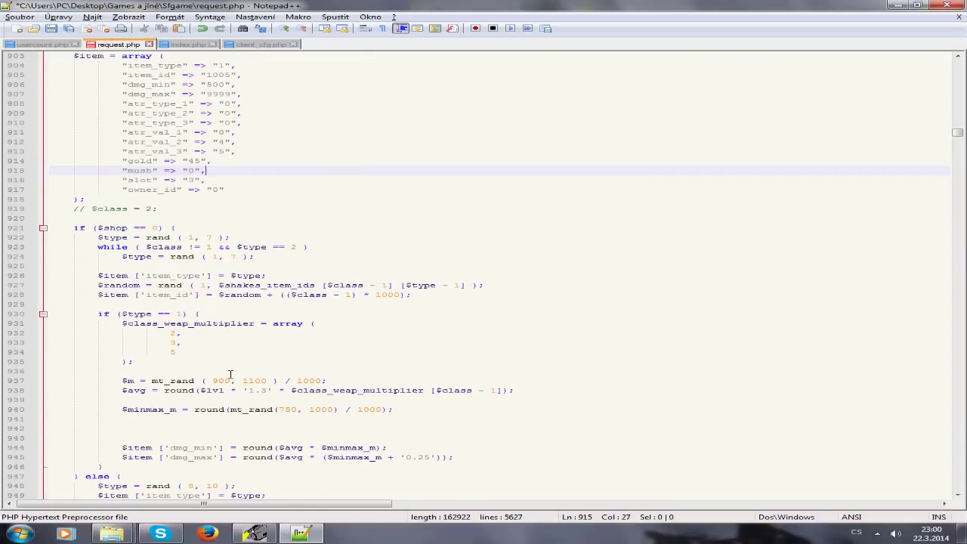
pyautogui.scroll(-6, 270, 425)
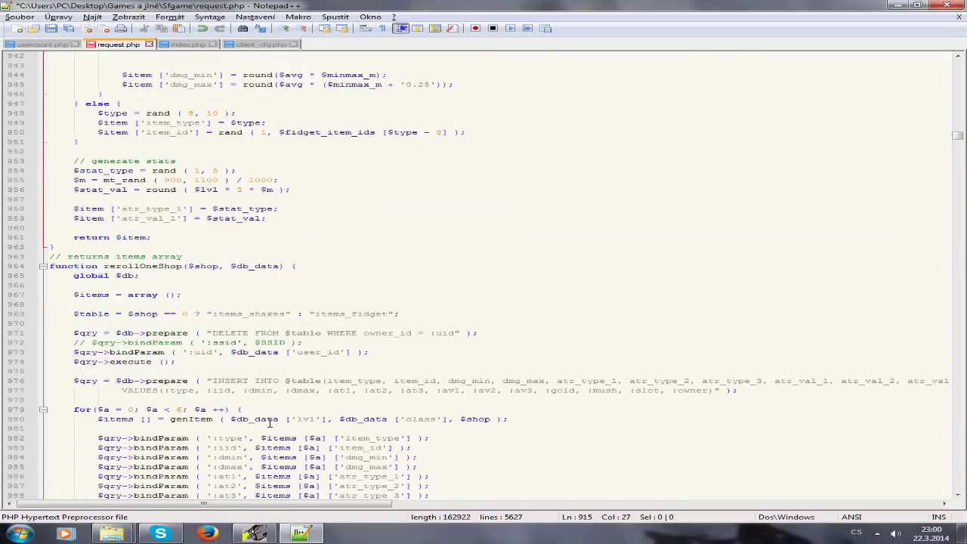
# Step: Close Notepad++ saving request.php, and select the lang and res folders in Explorer
pyautogui.click(947, 5)
pyautogui.click(549, 302)
pyautogui.moveTo(361, 284); pyautogui.dragTo(237, 250)
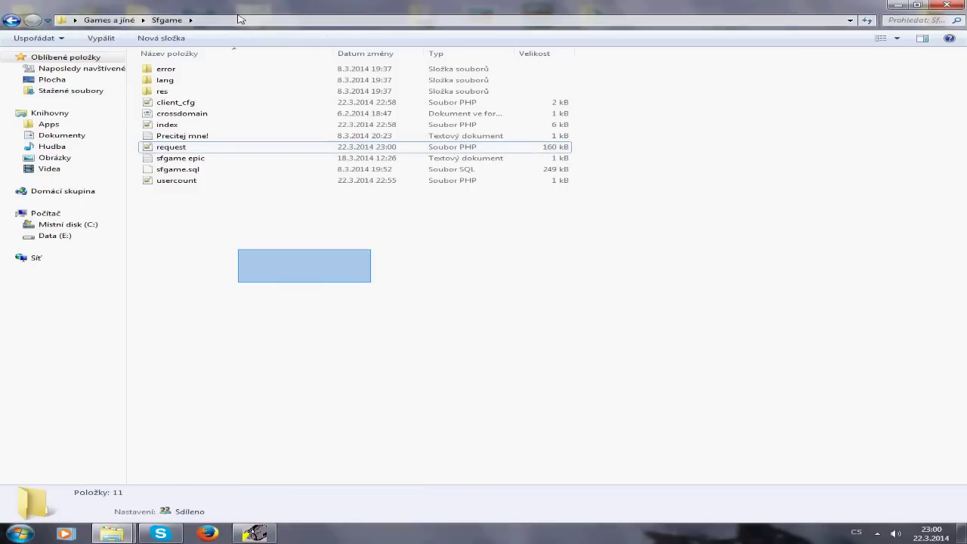
pyautogui.moveTo(582, 73); pyautogui.dragTo(564, 92)
pyautogui.moveTo(625, 66); pyautogui.dragTo(690, 95)
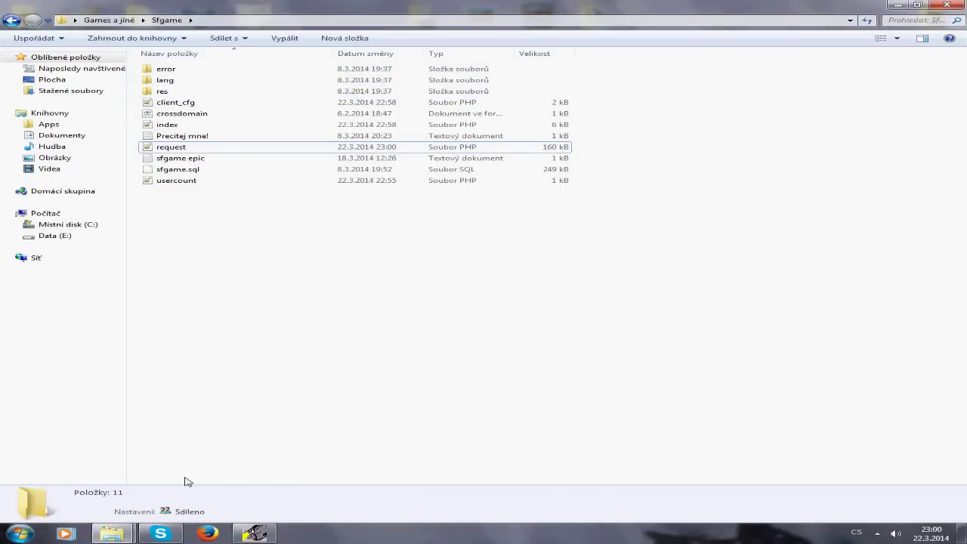
# Step: End the Skype.exe process in Task Manager, then return to the other Sfgame folder window
pyautogui.rightClick(383, 535)
pyautogui.click(461, 504)
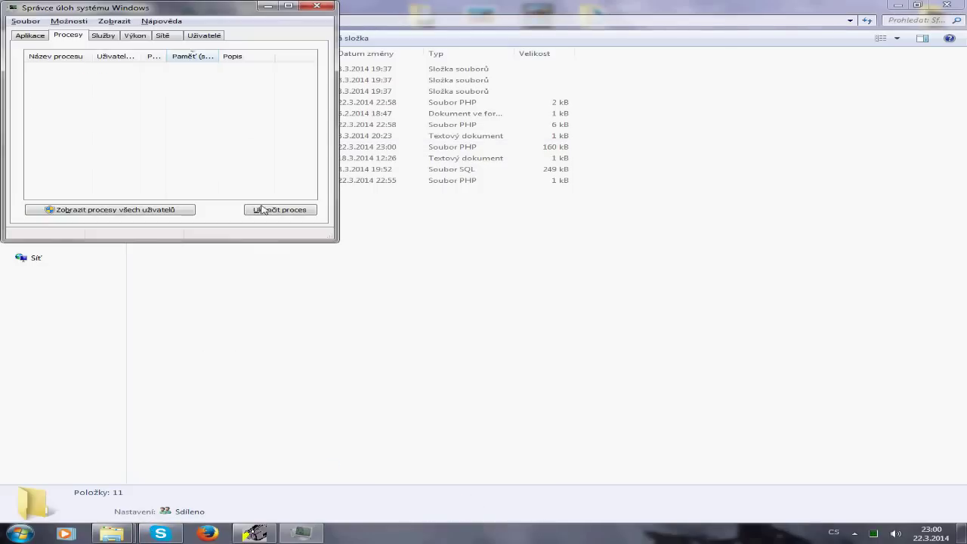
pyautogui.click(141, 68)
pyautogui.click(274, 210)
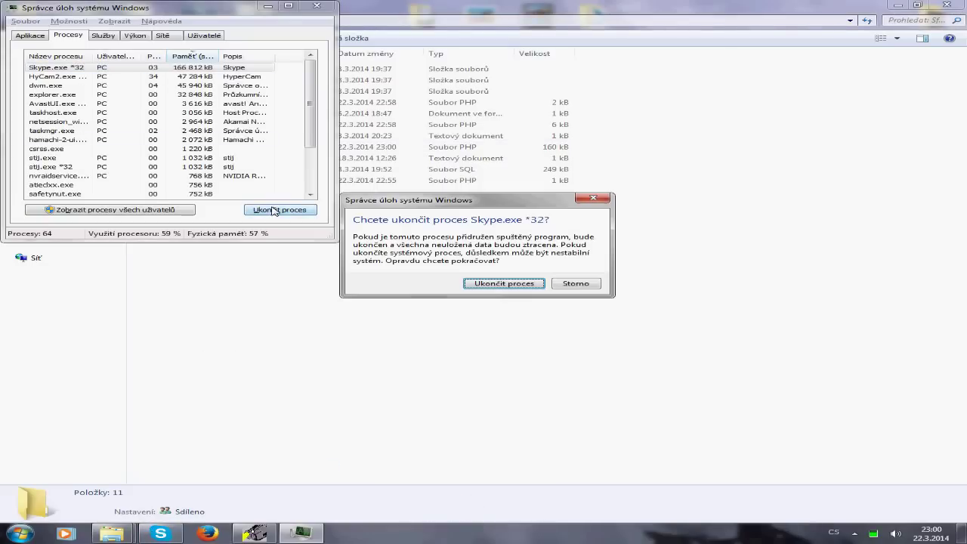
pyautogui.click(508, 282)
pyautogui.click(325, 6)
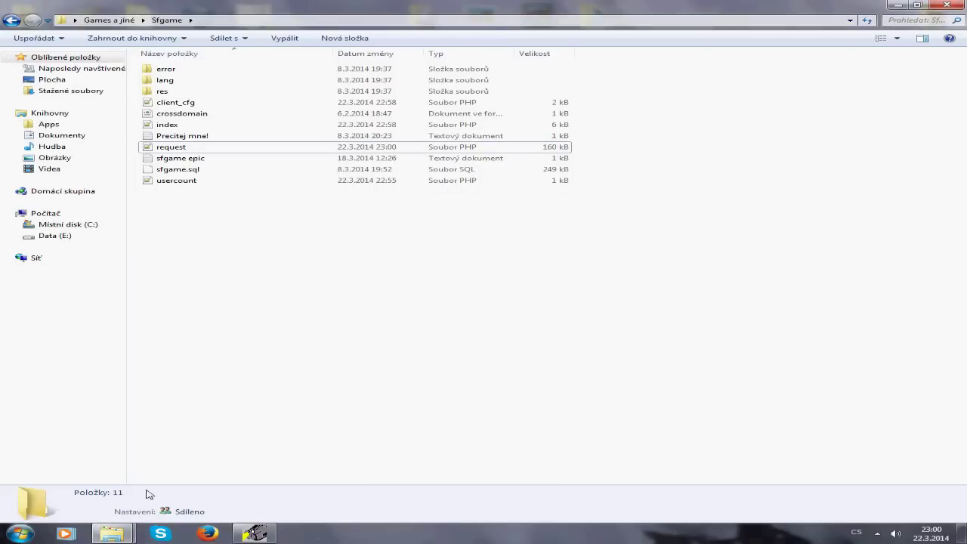
pyautogui.click(112, 533)
pyautogui.click(93, 499)
pyautogui.click(20, 533)
# Step: Browse to C:\xampp\htdocs and select all of its contents
pyautogui.click(241, 386)
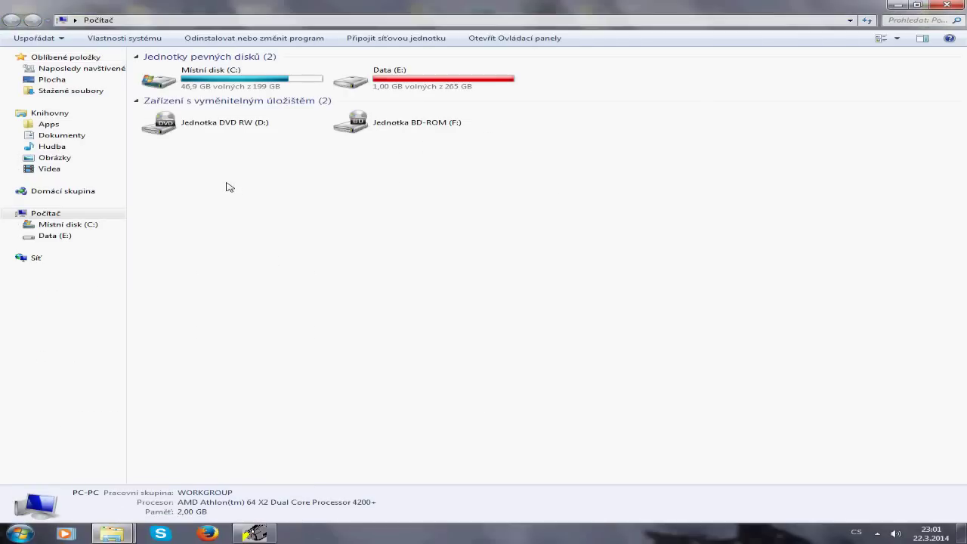
pyautogui.doubleClick(252, 84)
pyautogui.doubleClick(202, 261)
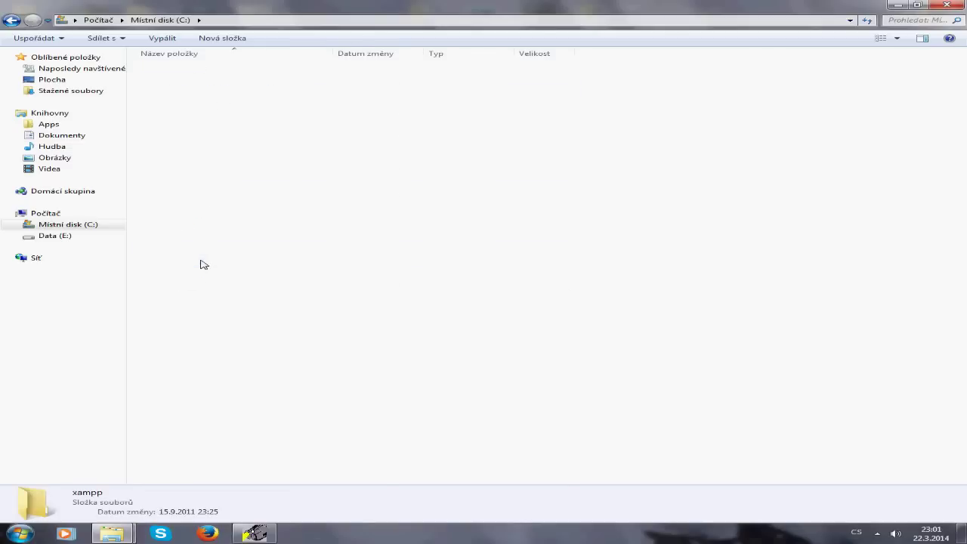
pyautogui.moveTo(628, 127); pyautogui.dragTo(216, 131)
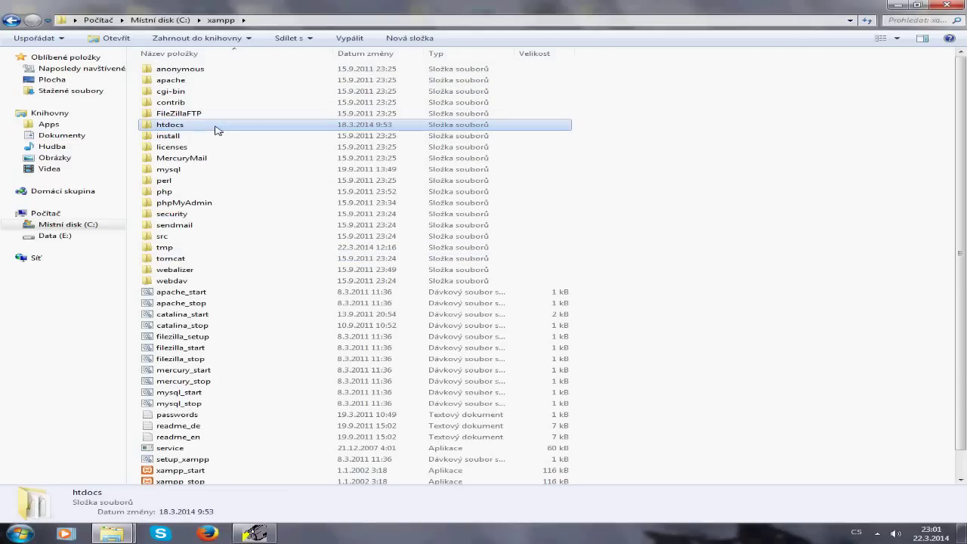
pyautogui.doubleClick(216, 129)
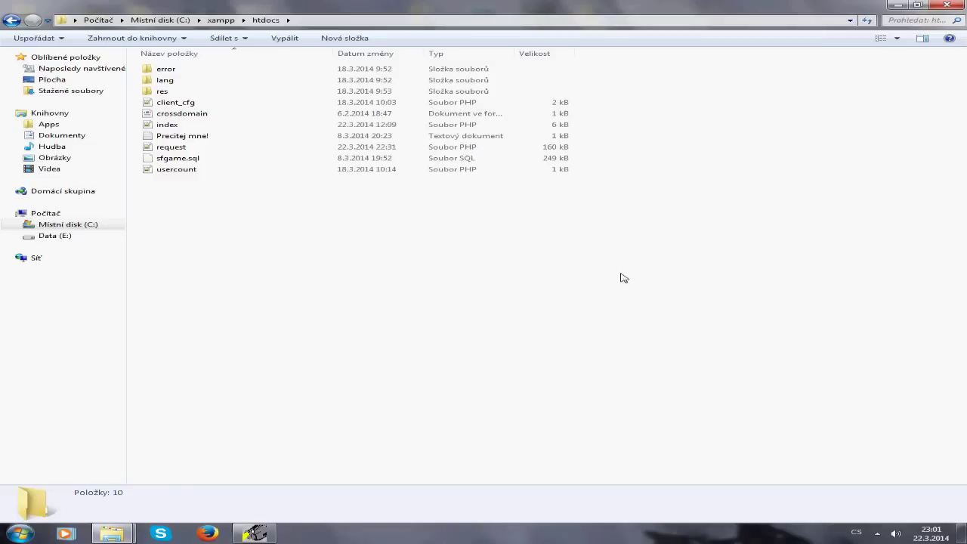
pyautogui.moveTo(694, 281); pyautogui.dragTo(140, 62)
# Step: Create a new folder named Nová složka in Games a jiné
pyautogui.moveTo(112, 533)
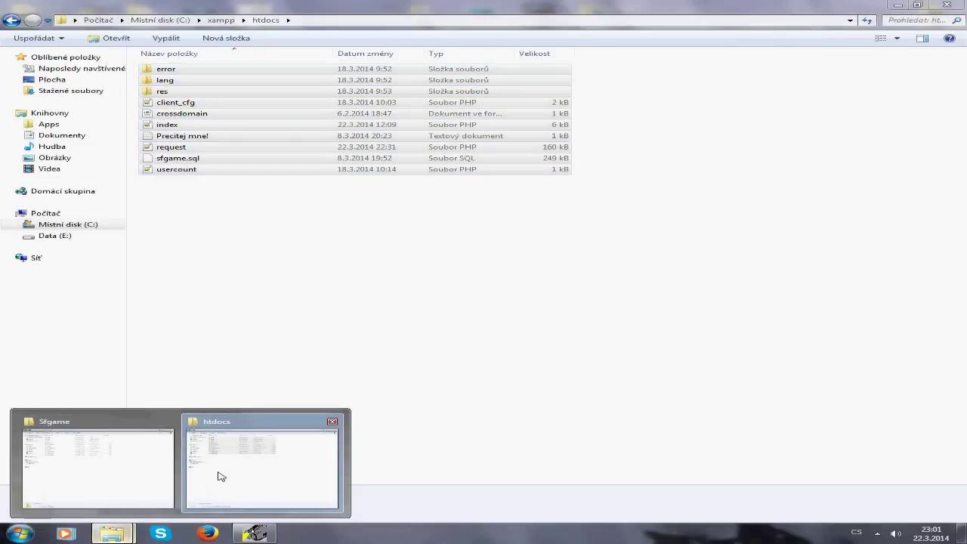
pyautogui.click(218, 476)
pyautogui.click(10, 19)
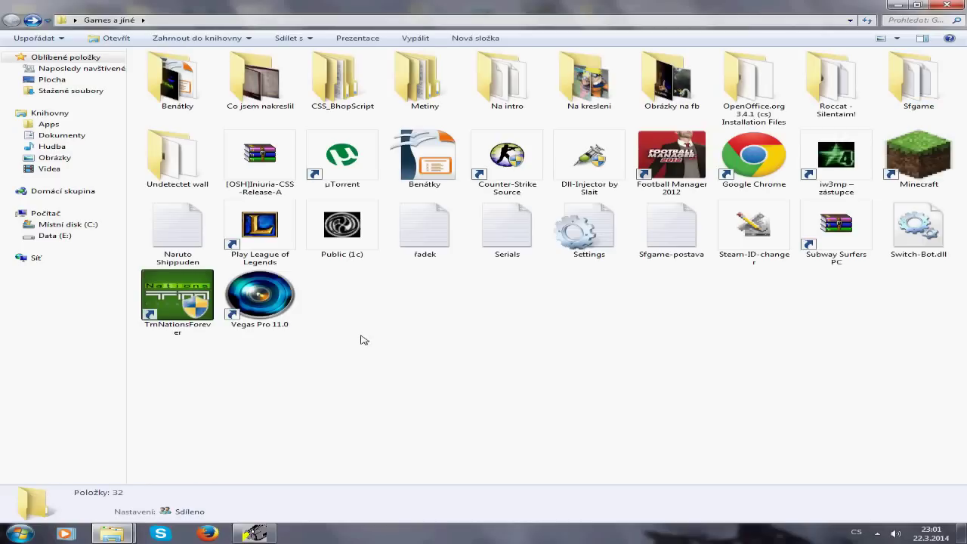
pyautogui.rightClick(362, 337)
pyautogui.moveTo(487, 484)
pyautogui.click(640, 346)
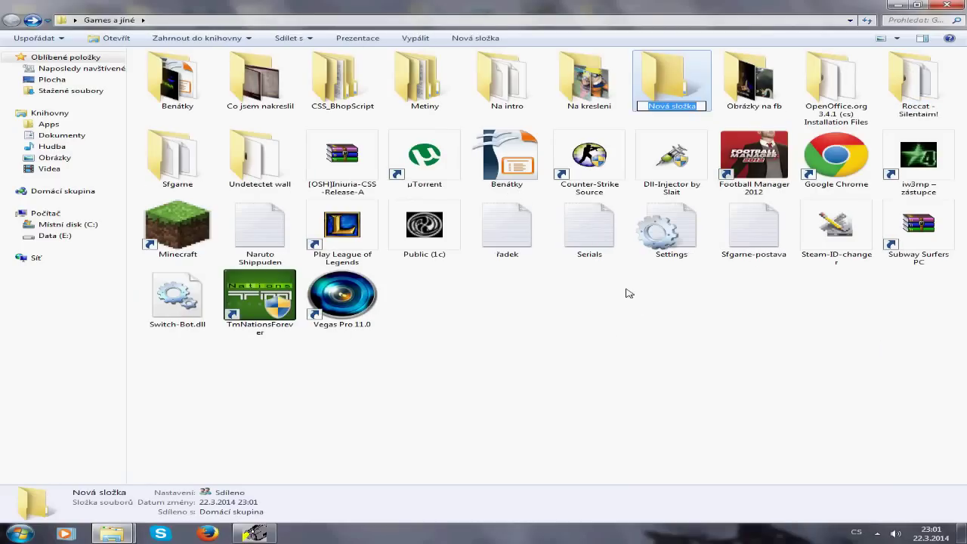
pyautogui.press('Return')
pyautogui.moveTo(112, 534)
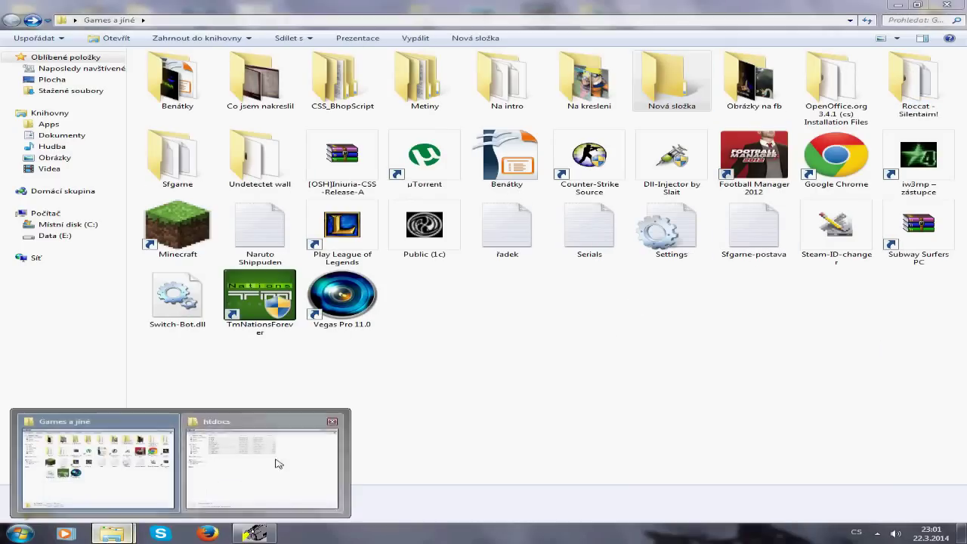
pyautogui.click(279, 463)
# Step: Drag all selected htdocs items into Nová složka and confirm htdocs is now empty
pyautogui.moveTo(259, 125); pyautogui.dragTo(670, 91)
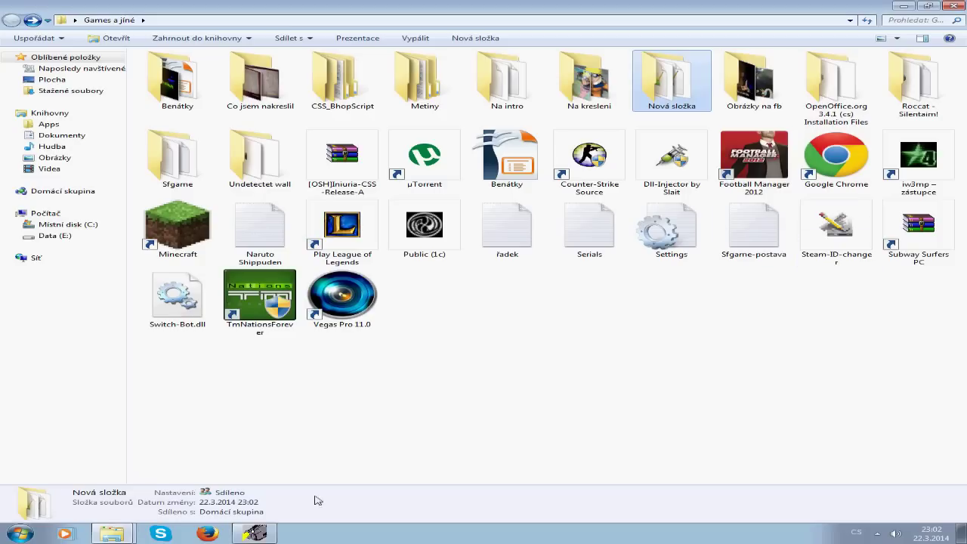
pyautogui.moveTo(121, 537)
pyautogui.click(111, 534)
pyautogui.click(110, 509)
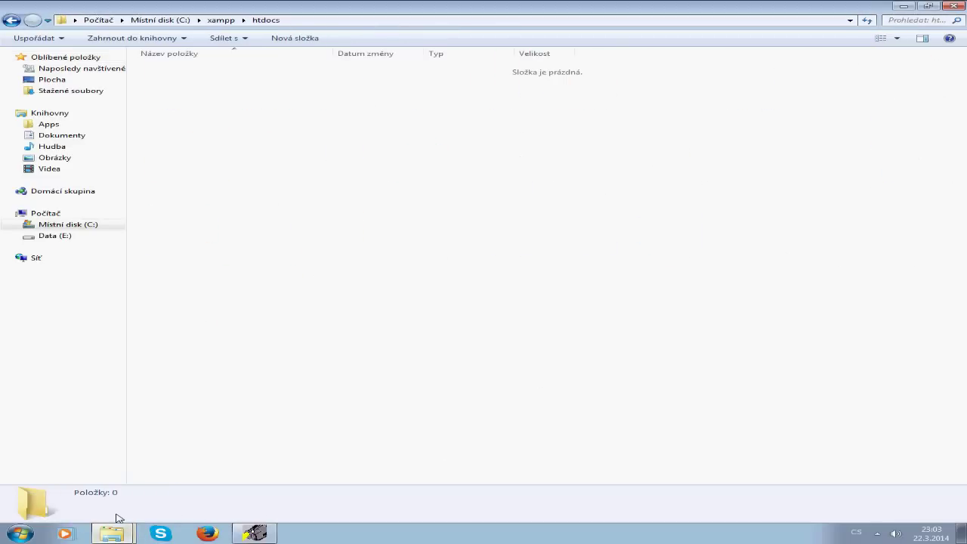
pyautogui.click(111, 534)
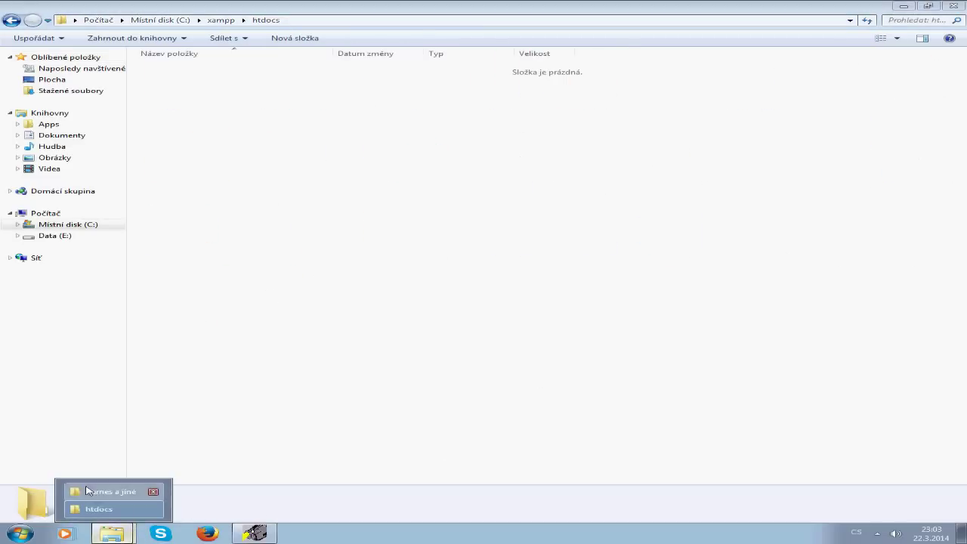
# Step: Open Sfgame in Games a jiné and move all 11 of its items into C:\xampp\htdocs
pyautogui.click(108, 491)
pyautogui.press('BackSpace')
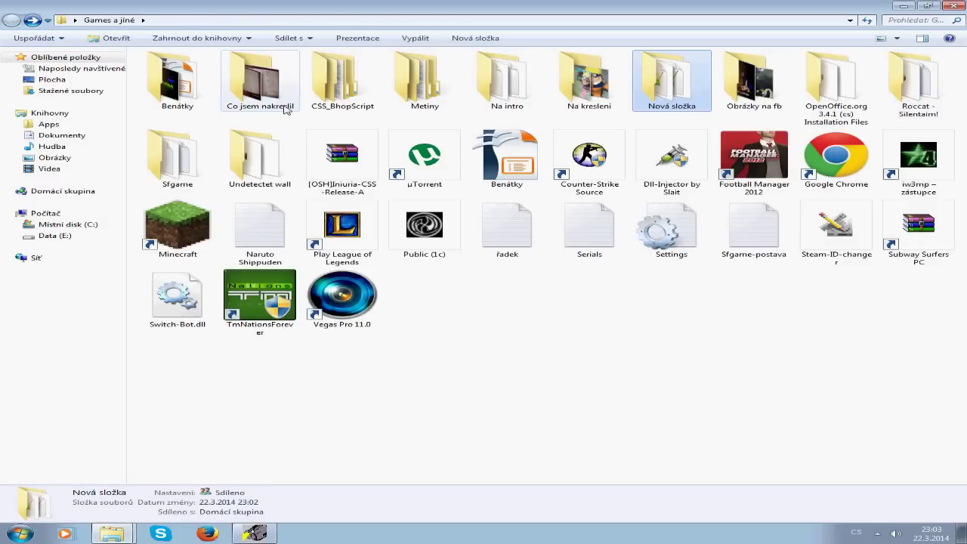
pyautogui.doubleClick(178, 159)
pyautogui.moveTo(281, 104); pyautogui.dragTo(331, 330)
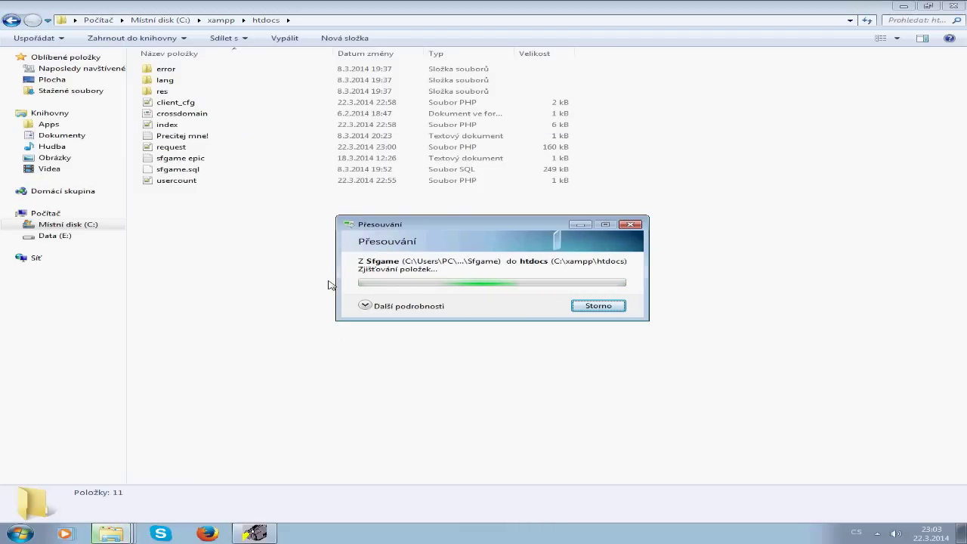
pyautogui.click(366, 305)
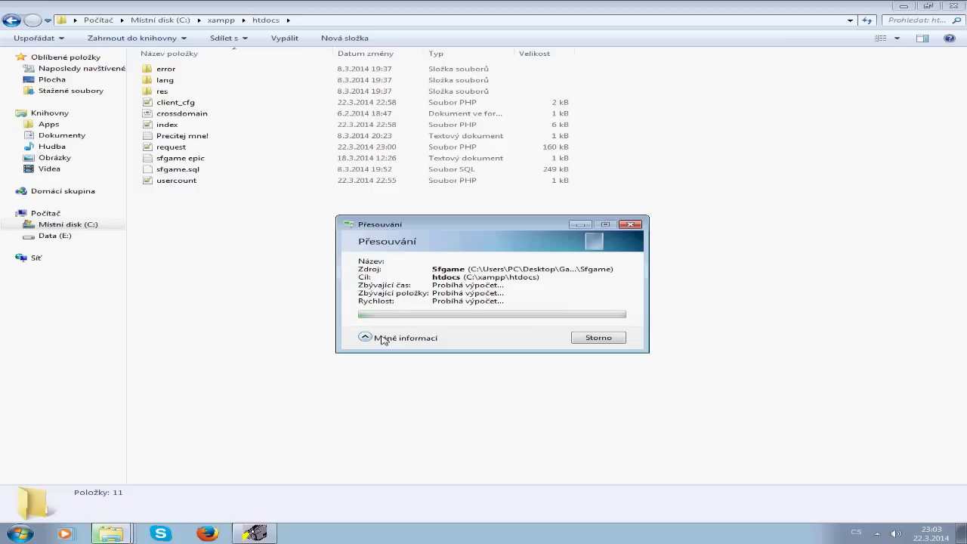
pyautogui.click(381, 338)
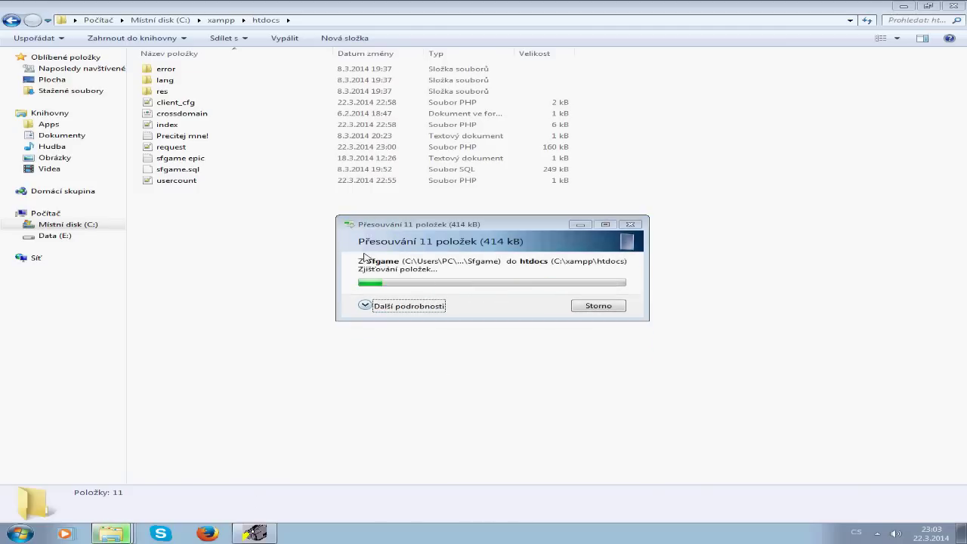
pyautogui.click(3, 23)
# Step: Start Apache and MySql from xampp-control and run xampp_start, closing its console afterwards
pyautogui.scroll(-1, 257, 378)
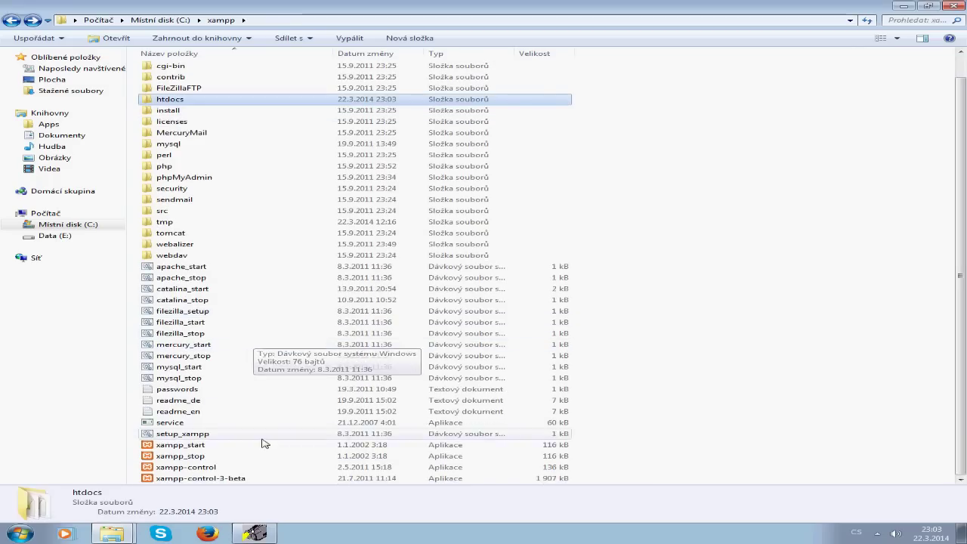
pyautogui.click(235, 468)
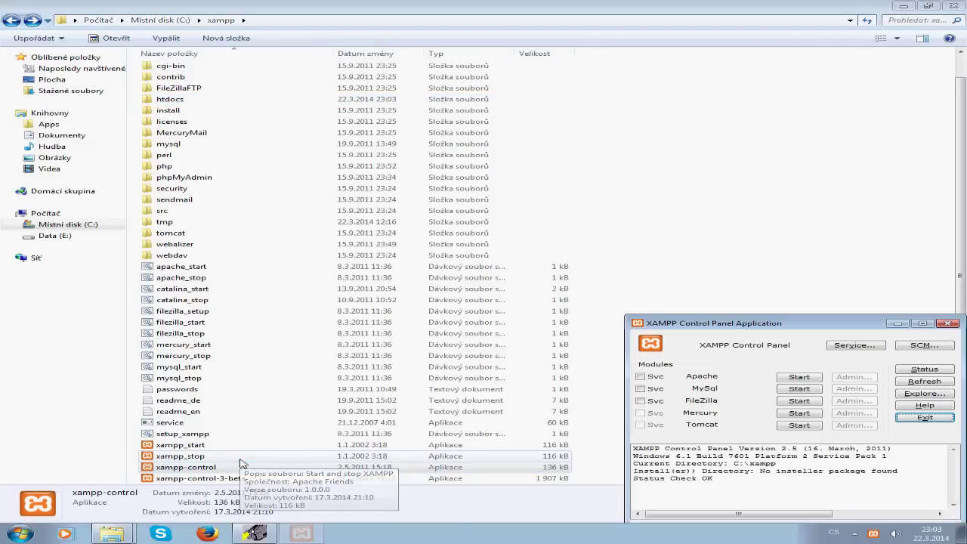
pyautogui.click(785, 378)
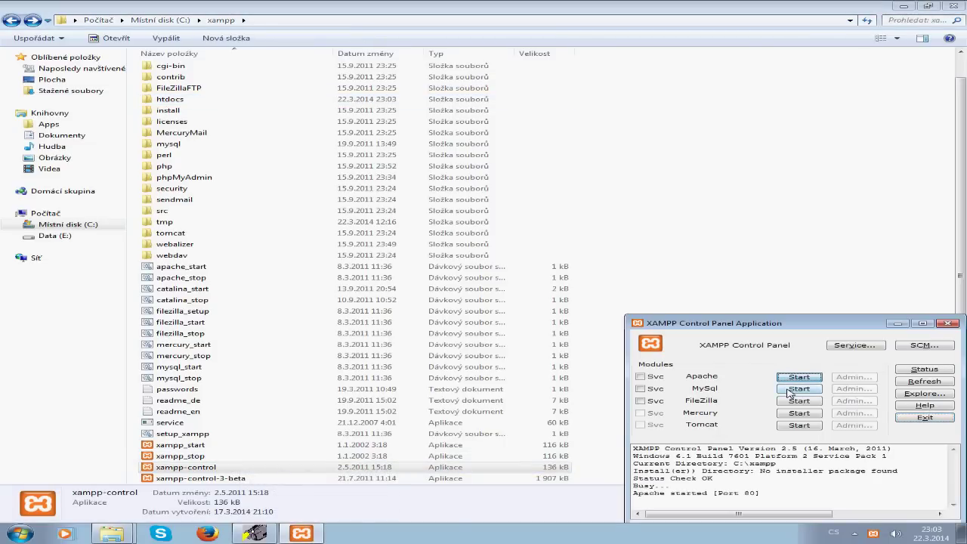
pyautogui.click(790, 390)
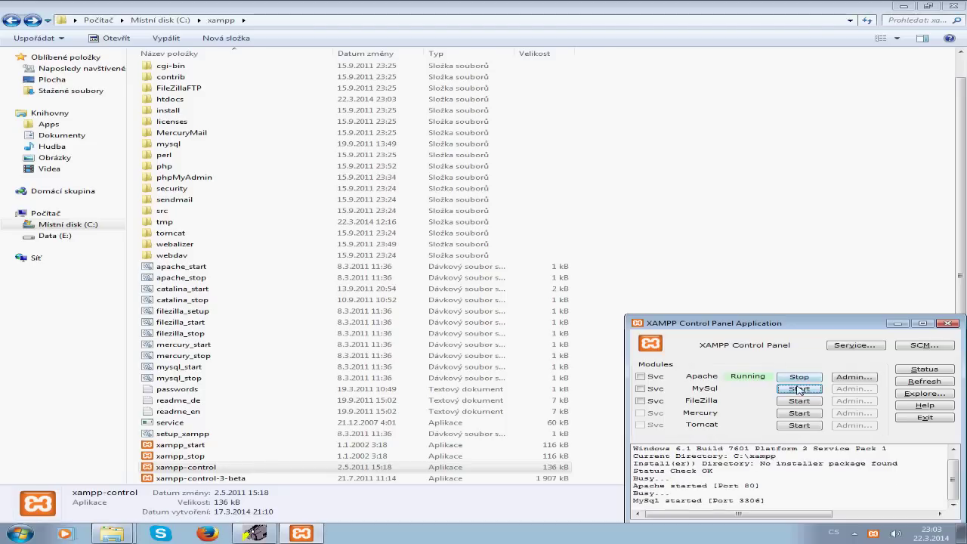
pyautogui.doubleClick(200, 447)
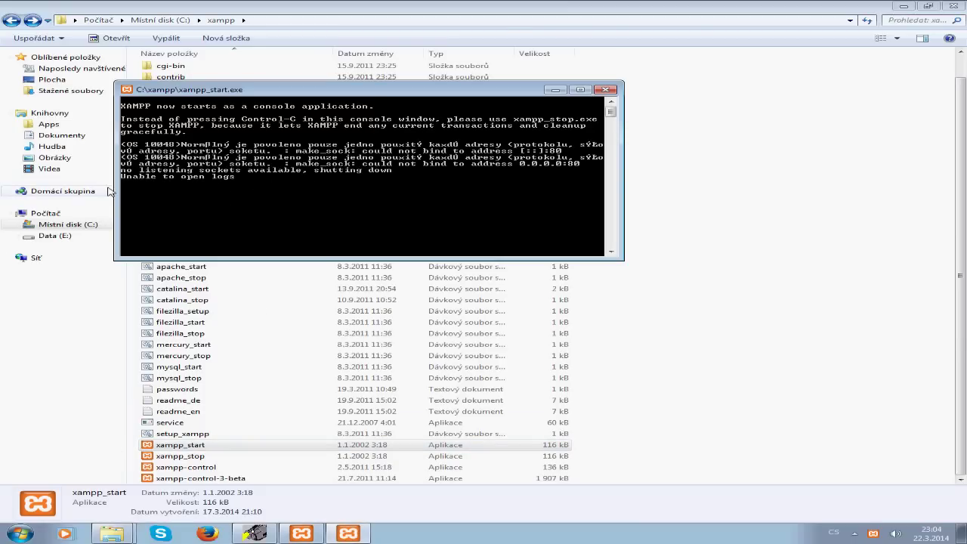
pyautogui.click(610, 91)
pyautogui.click(212, 532)
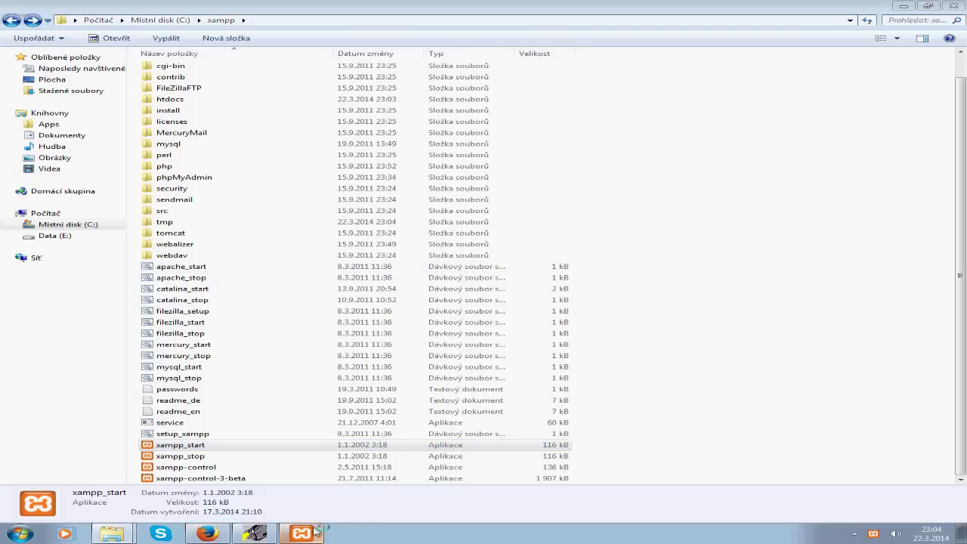
pyautogui.moveTo(316, 533)
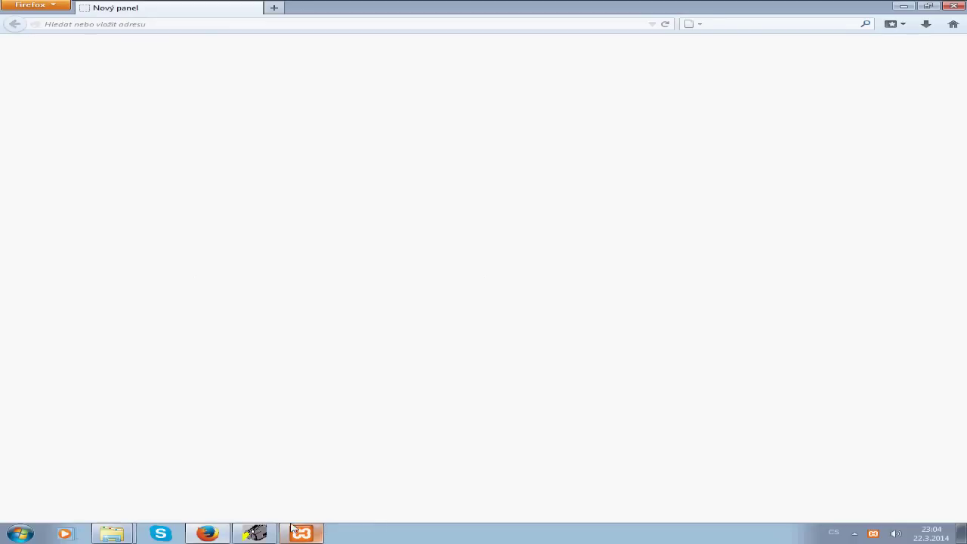
# Step: Check the server IP in Hamachi and load 25.43.116.194 in Firefox
pyautogui.click(200, 24)
pyautogui.write('25.207.40.239/')
pyautogui.click(857, 533)
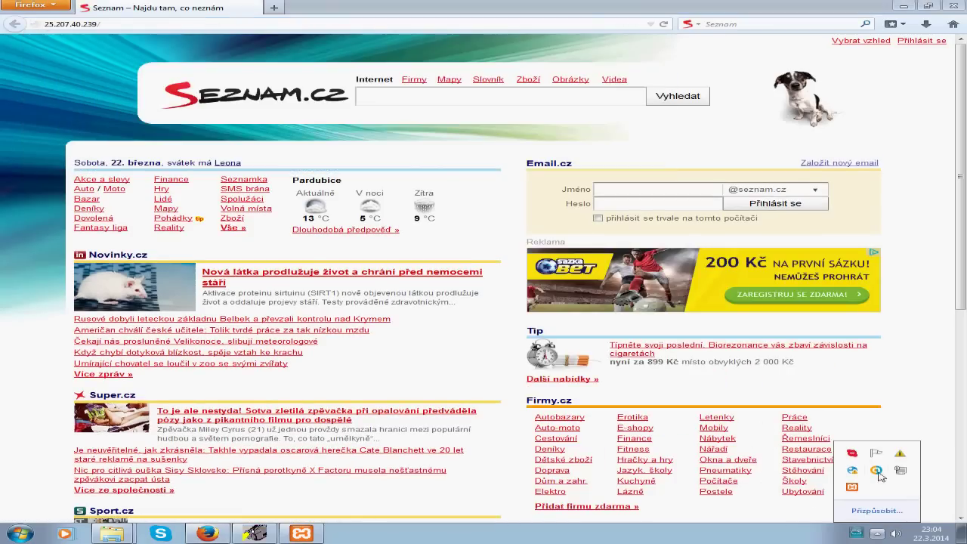
pyautogui.click(876, 470)
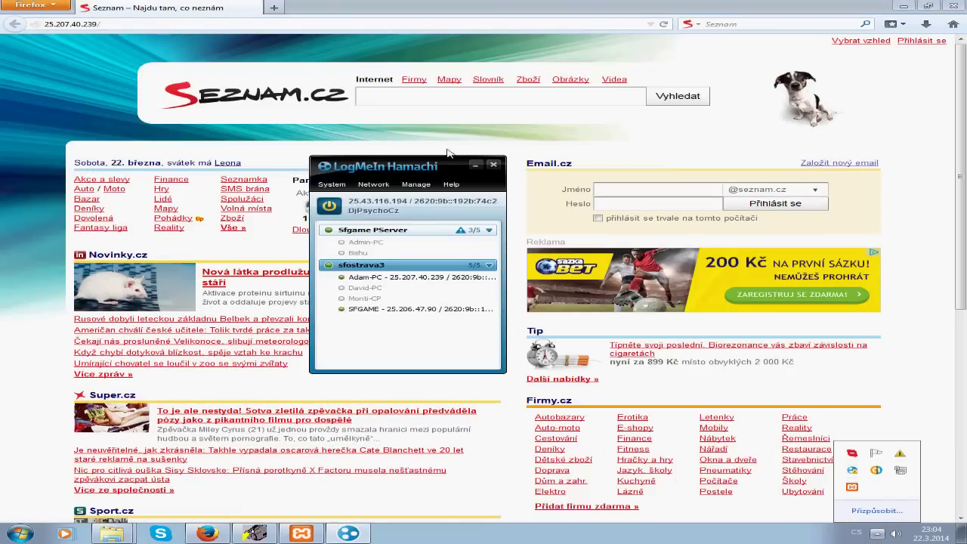
pyautogui.click(107, 25)
pyautogui.write('25.43.116.194')
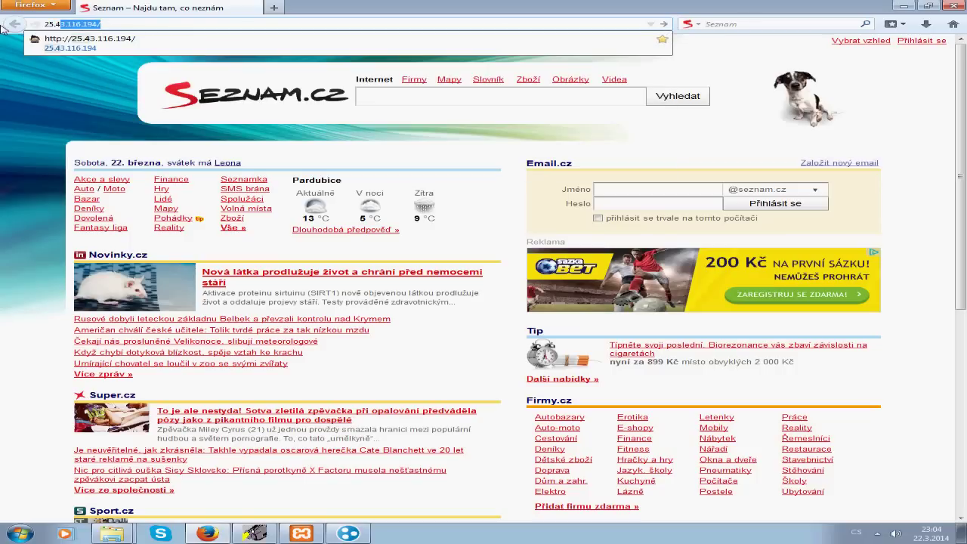
pyautogui.press('Return')
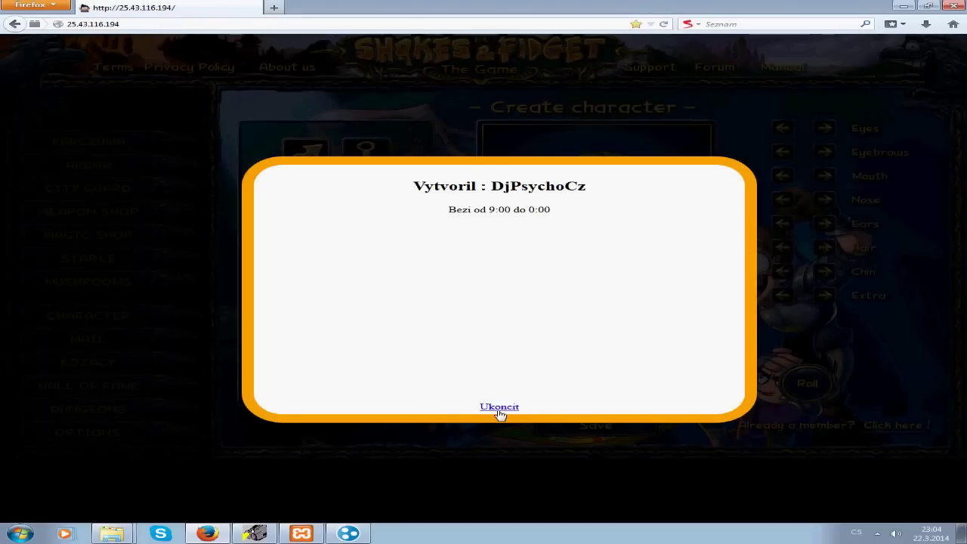
# Step: Try saving the new character with an e-mail and password, accepting the terms
pyautogui.click(499, 409)
pyautogui.click(632, 428)
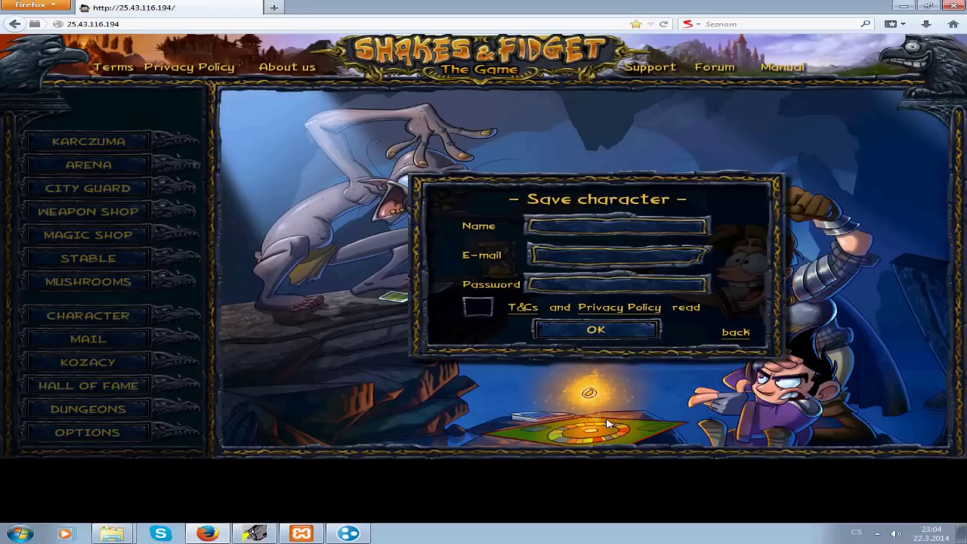
pyautogui.click(739, 334)
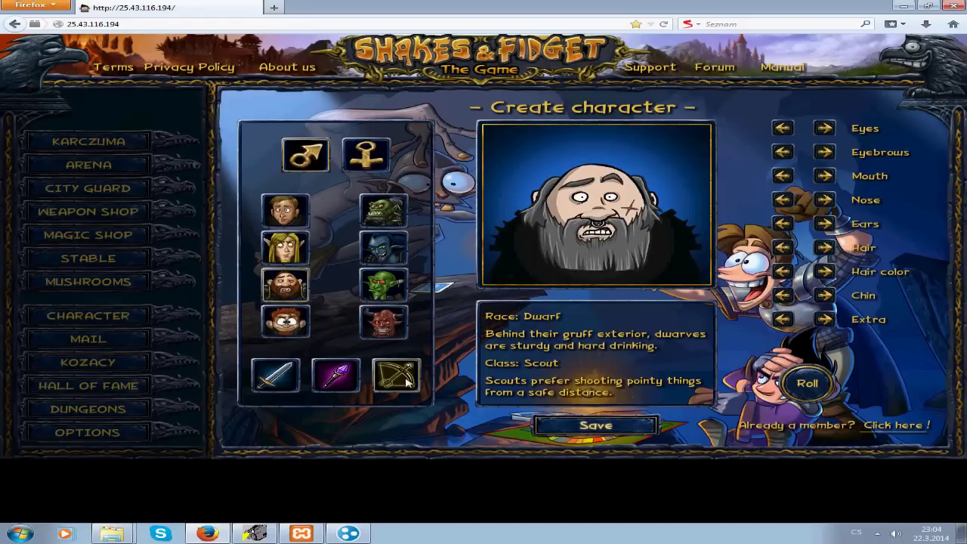
pyautogui.click(631, 428)
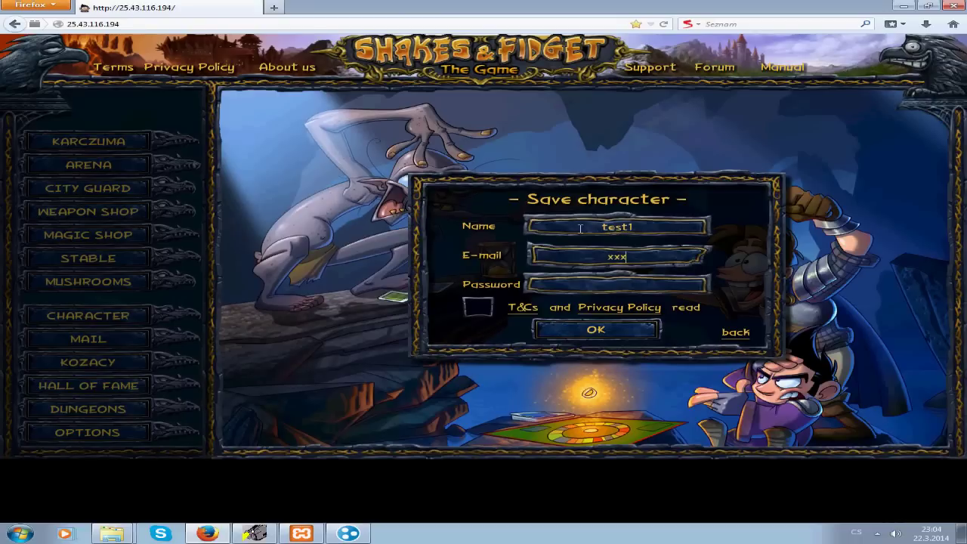
pyautogui.press('Tab')
pyautogui.write('*********')
pyautogui.click(479, 307)
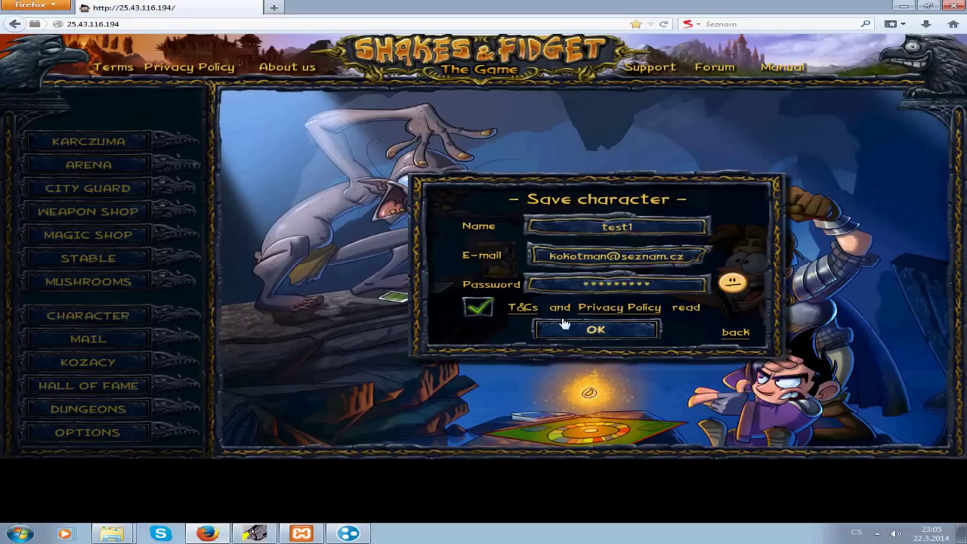
pyautogui.click(620, 334)
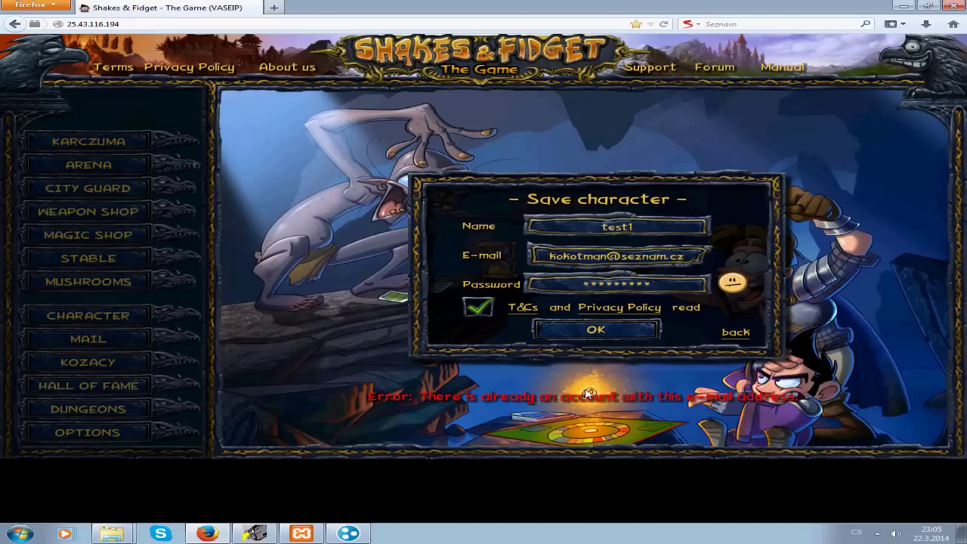
# Step: After the duplicate e-mail error, log in with the existing member account instead
pyautogui.click(729, 335)
pyautogui.click(890, 424)
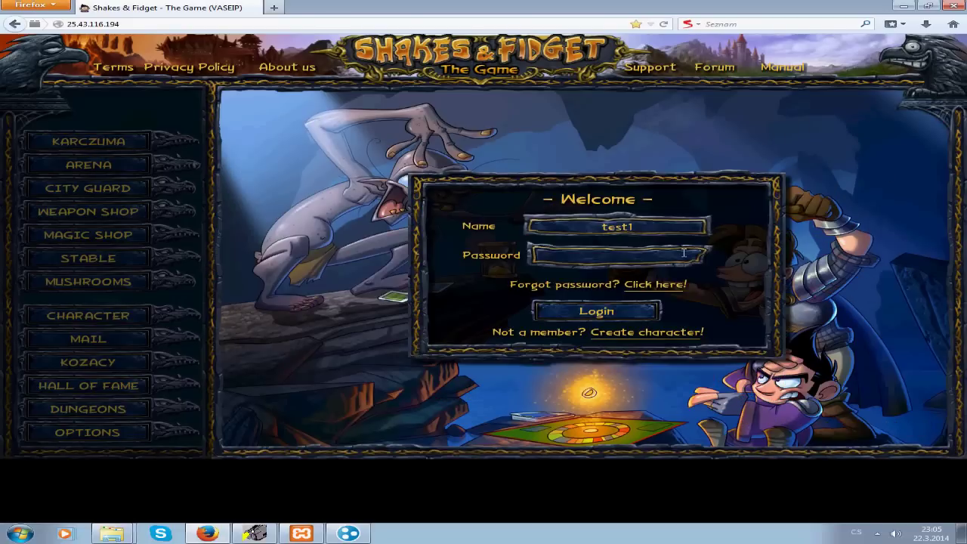
pyautogui.press('Return')
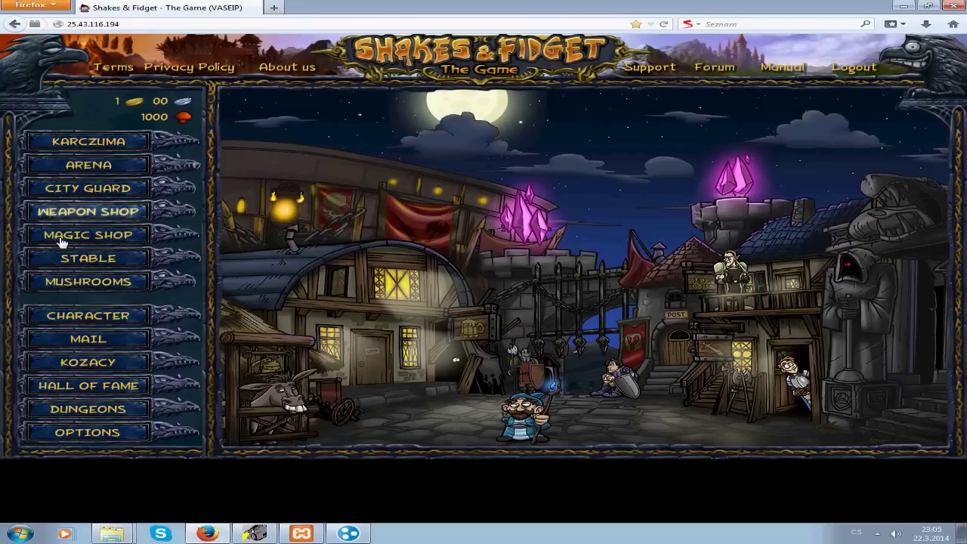
# Step: Reroll the Weapon Shop goods and switch the game language to Czech
pyautogui.click(88, 211)
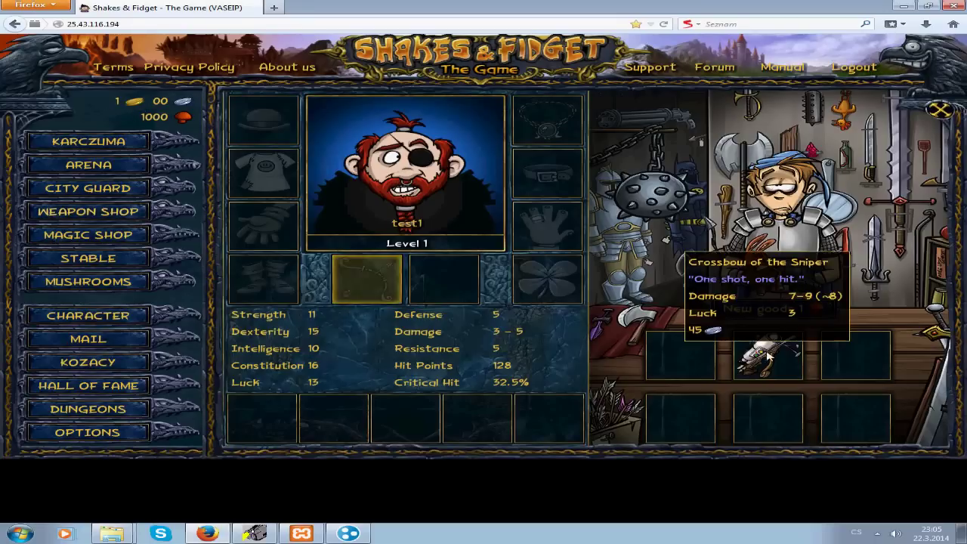
pyautogui.click(786, 309)
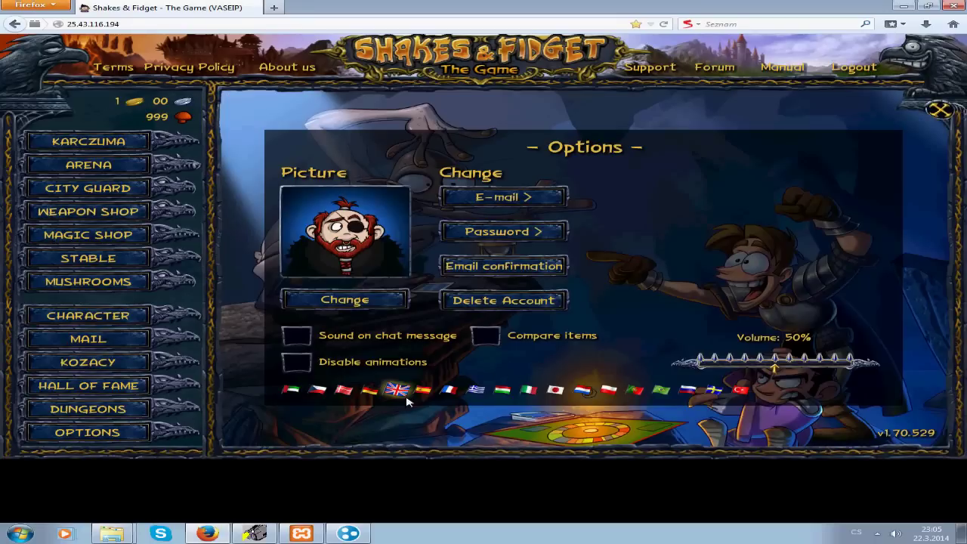
pyautogui.click(341, 392)
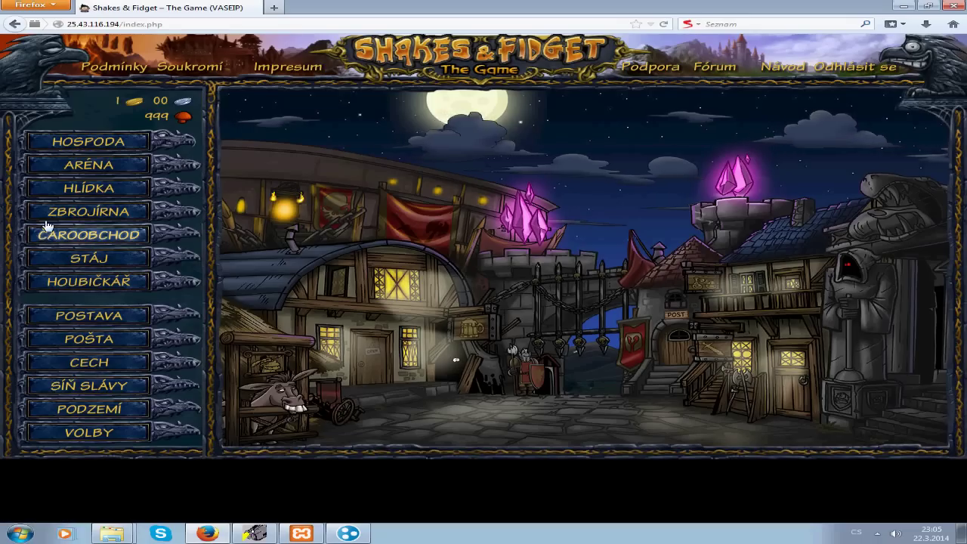
# Step: Open the armoury (Zbrojírna) and reroll its goods three times
pyautogui.click(53, 213)
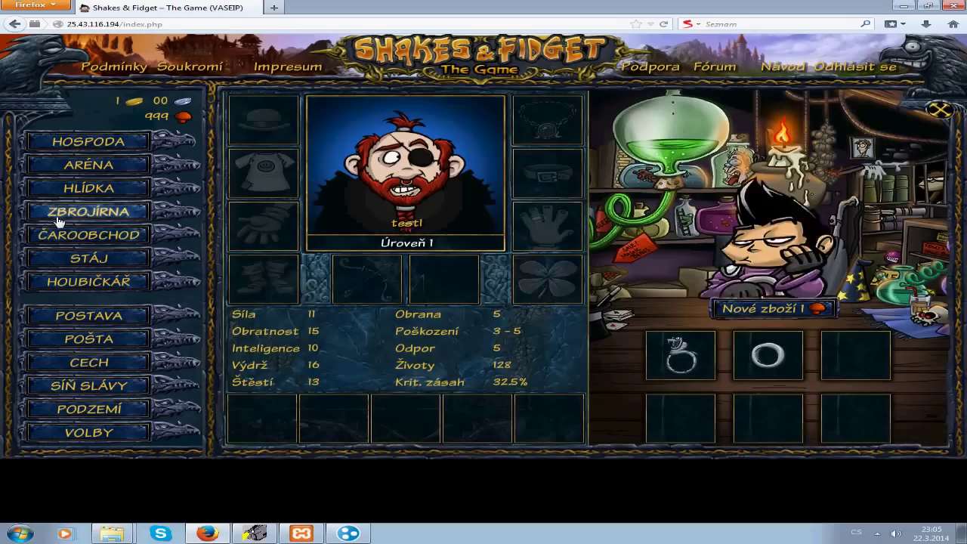
pyautogui.click(57, 219)
pyautogui.click(768, 308)
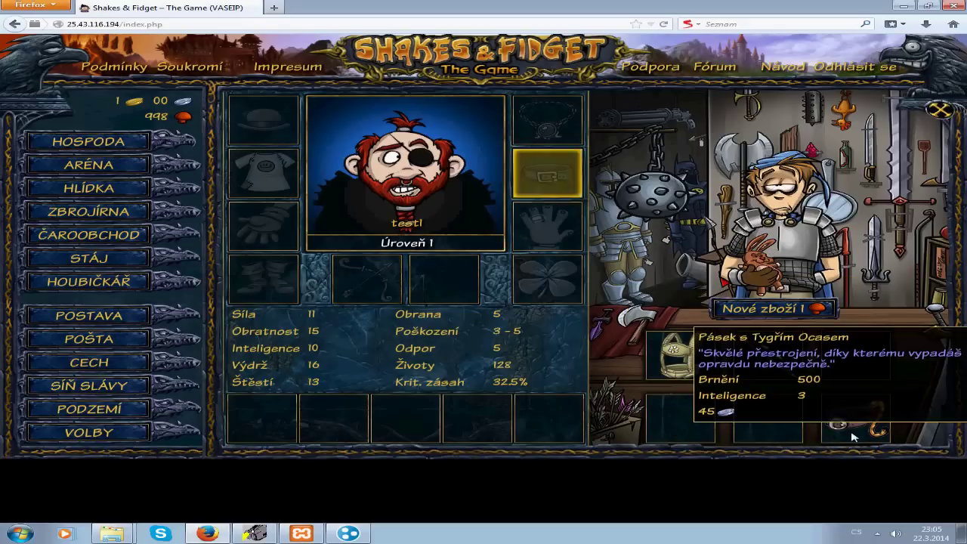
pyautogui.click(802, 310)
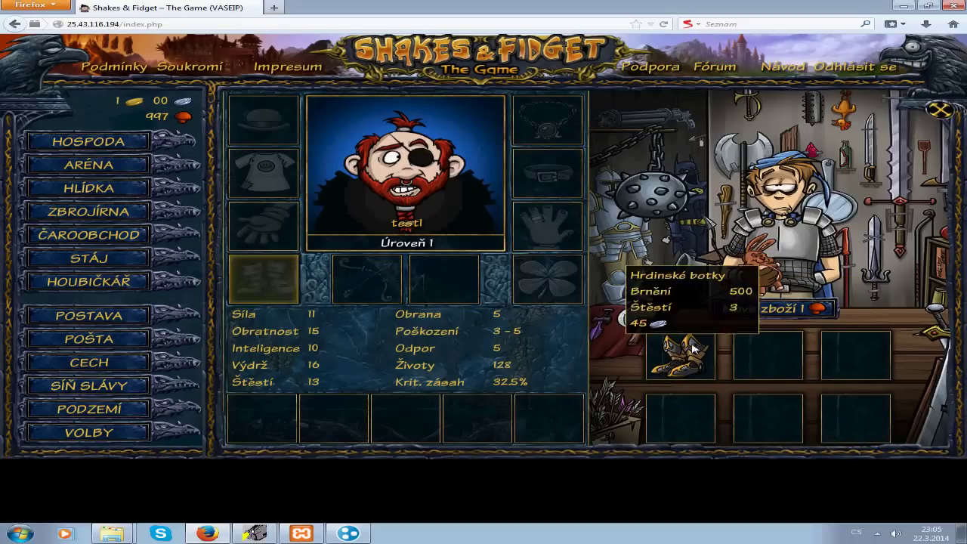
pyautogui.click(726, 310)
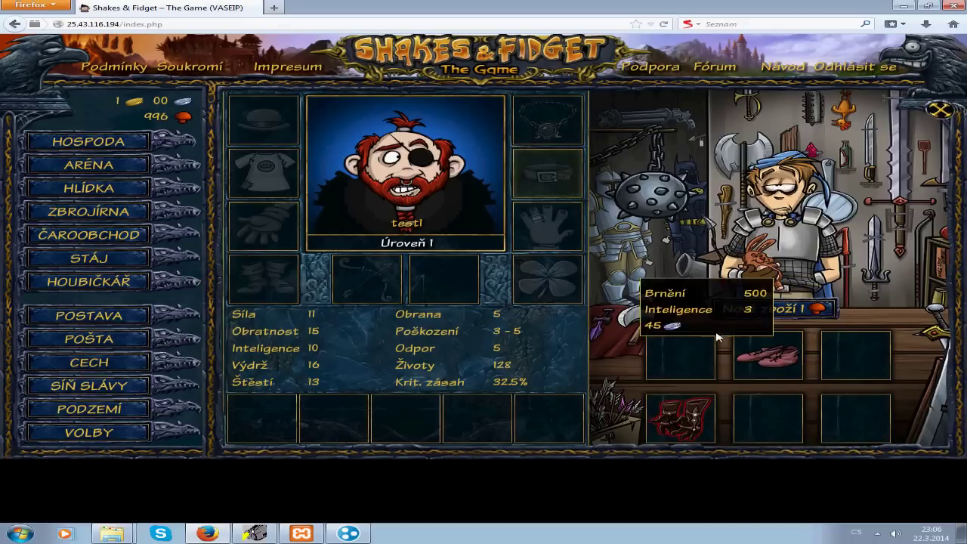
# Step: Open the C:\xampp\htdocs folder in the Explorer window
pyautogui.moveTo(112, 533)
pyautogui.click(120, 495)
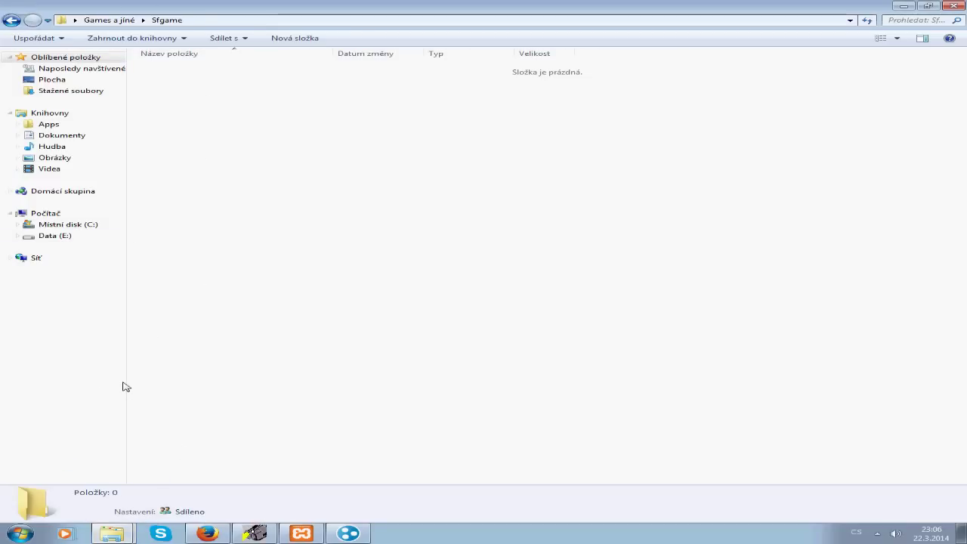
pyautogui.moveTo(112, 534)
pyautogui.click(114, 509)
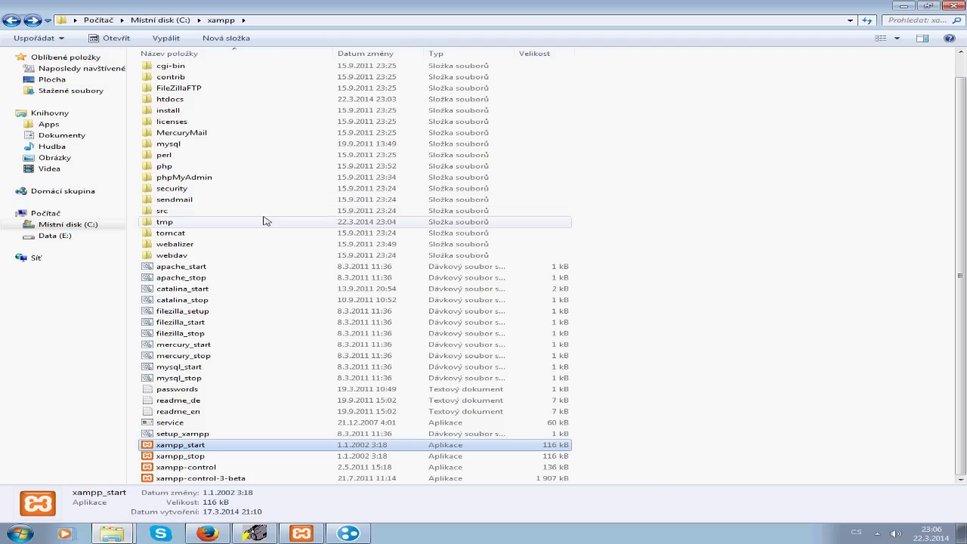
pyautogui.doubleClick(189, 99)
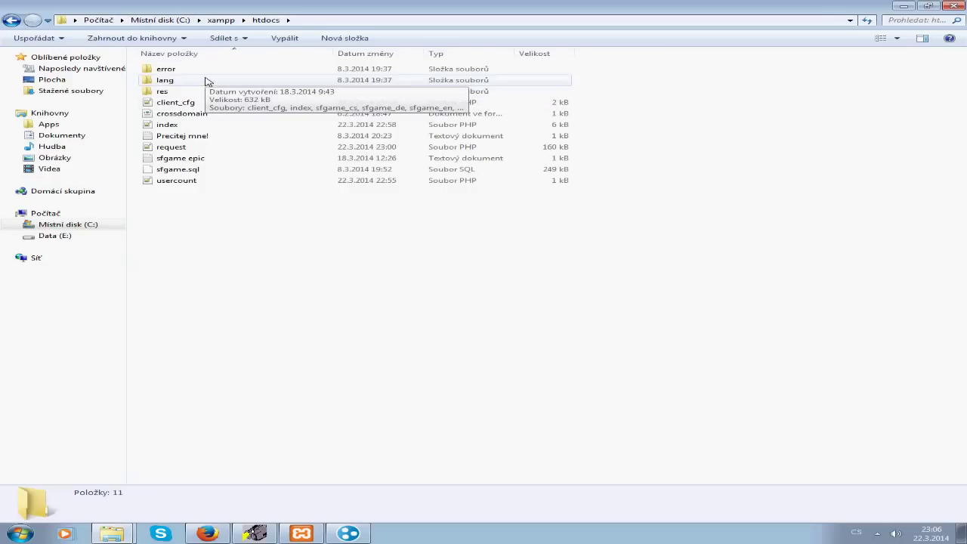
# Step: Buy and equip the red gloves, view the character, then open request.php from htdocs
pyautogui.click(207, 533)
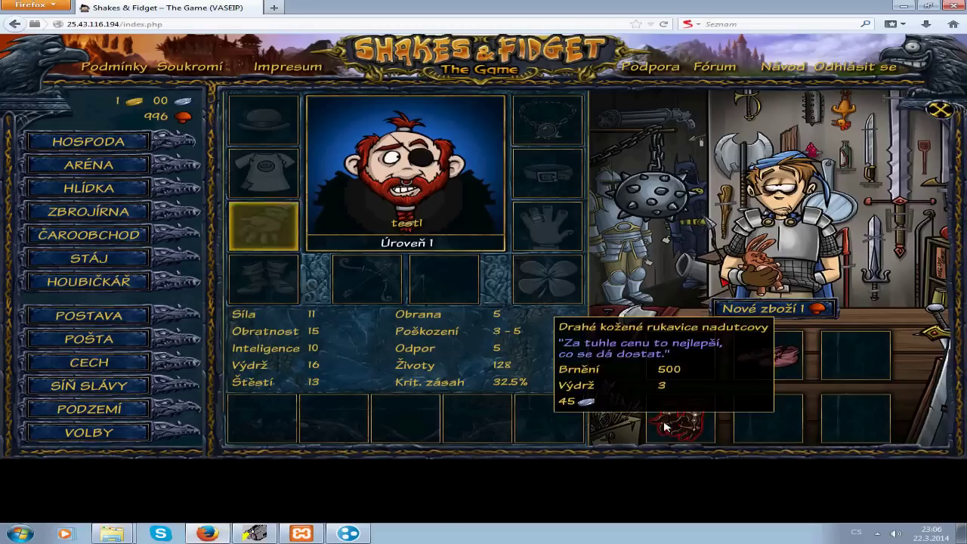
pyautogui.doubleClick(709, 412)
pyautogui.click(134, 323)
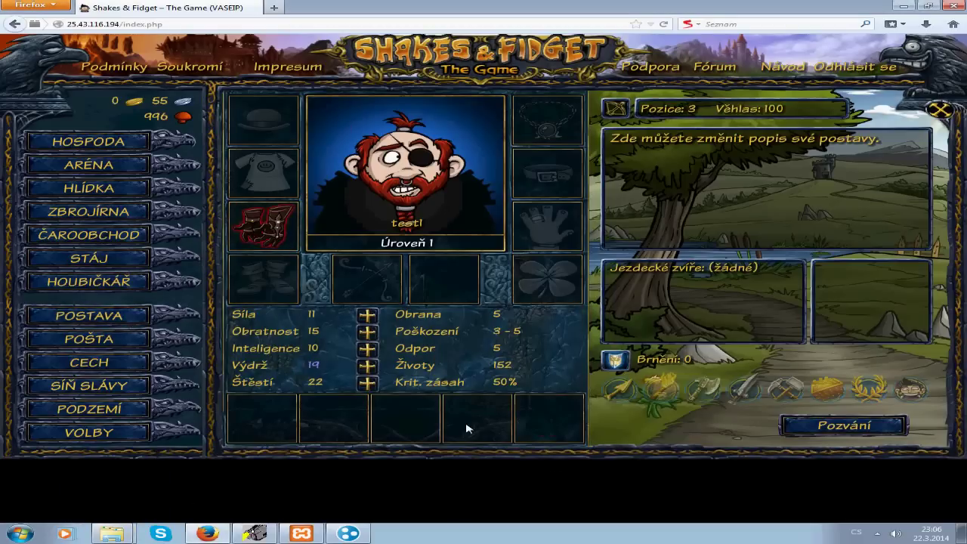
pyautogui.click(113, 530)
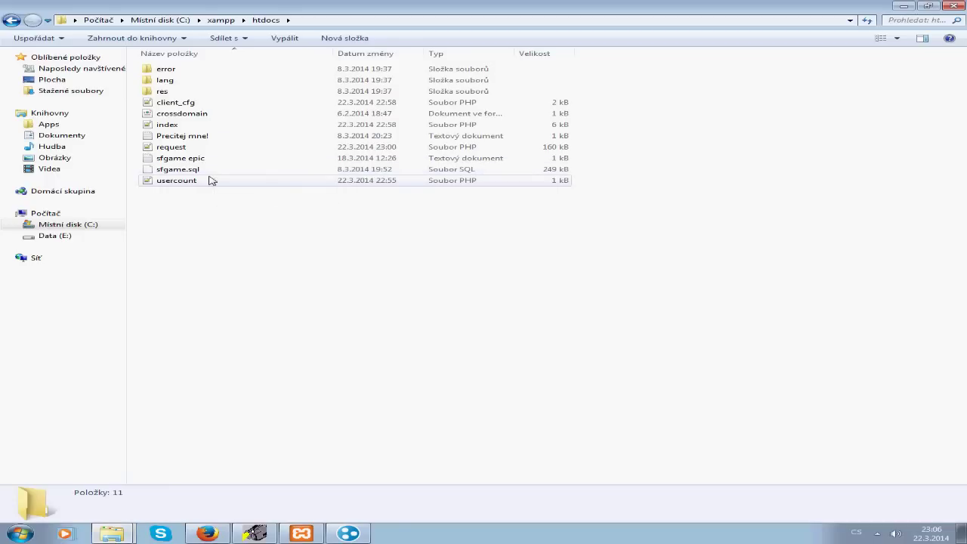
pyautogui.doubleClick(186, 147)
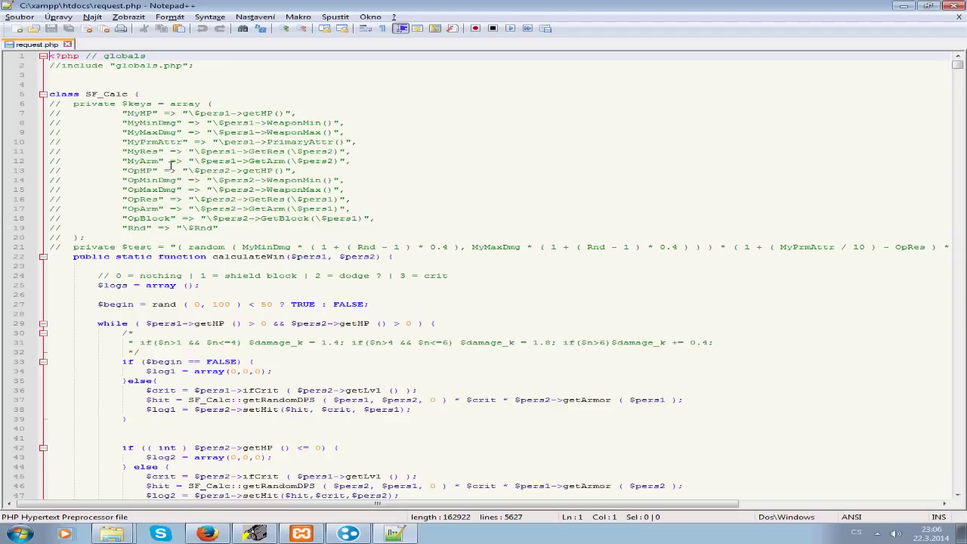
# Step: Change genItem's owner_id default from "0" to $lvl and save request.php
pyautogui.scroll(-20, 203, 200)
pyautogui.moveTo(957, 70); pyautogui.dragTo(953, 131)
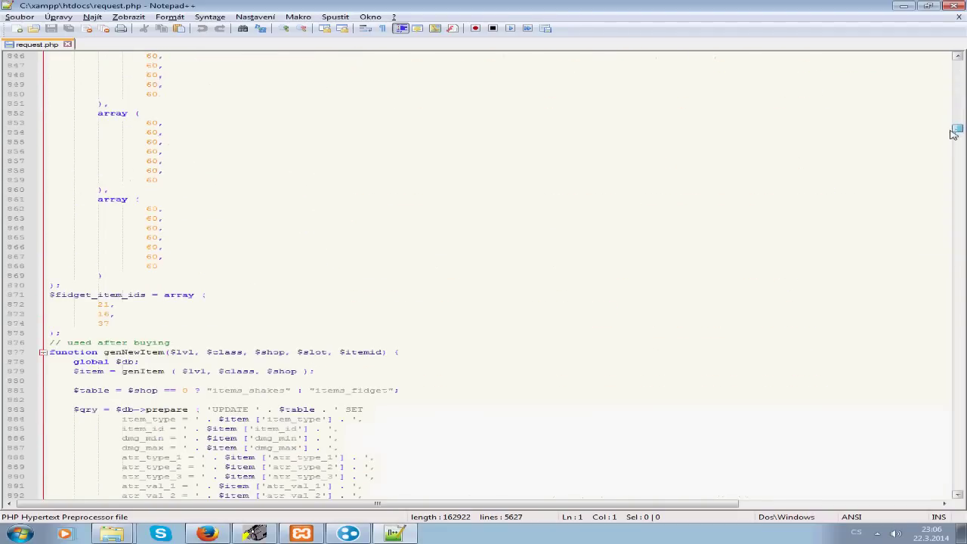
pyautogui.scroll(-9, 350, 266)
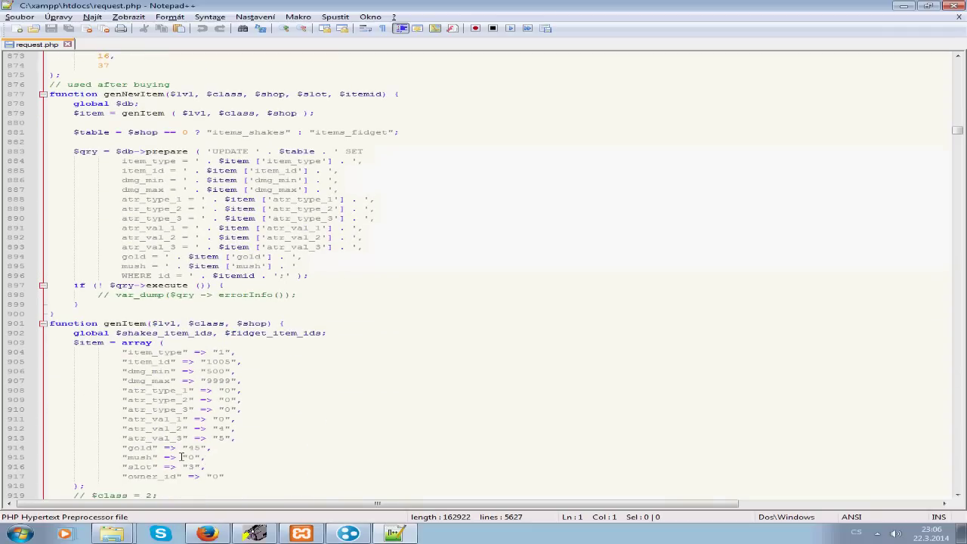
pyautogui.scroll(-2, 227, 363)
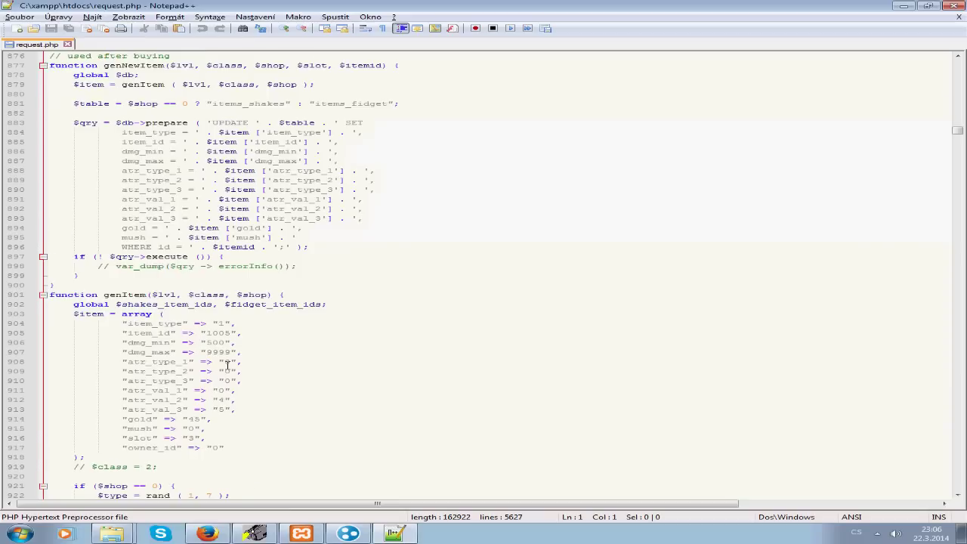
pyautogui.scroll(-1, 227, 365)
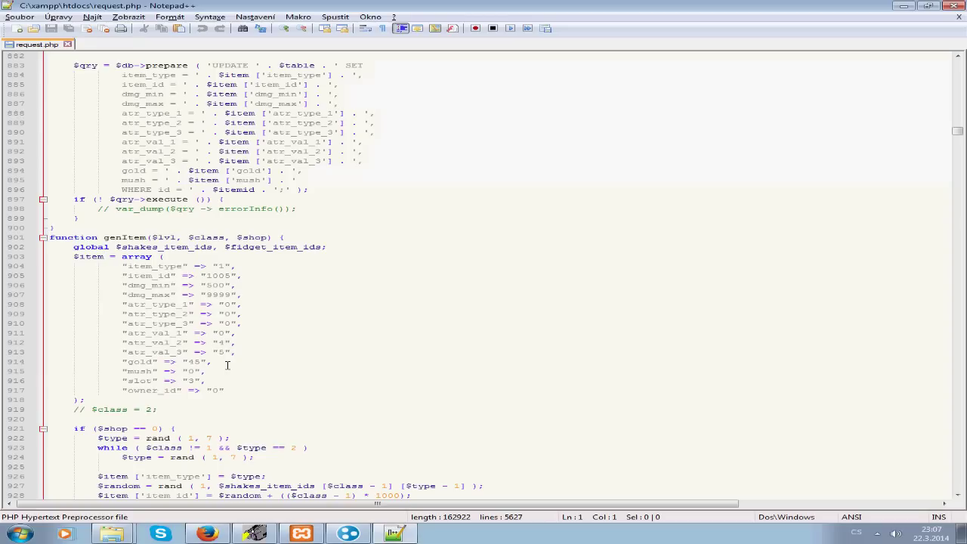
pyautogui.moveTo(147, 449); pyautogui.dragTo(151, 452)
pyautogui.doubleClick(215, 391)
pyautogui.write('$lvl')
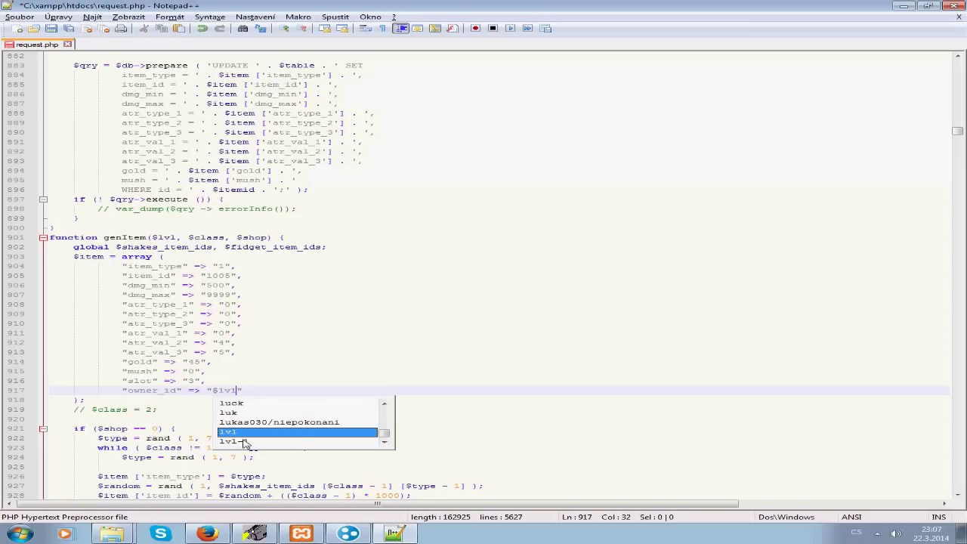
pyautogui.press('Escape')
pyautogui.scroll(-5, 272, 280)
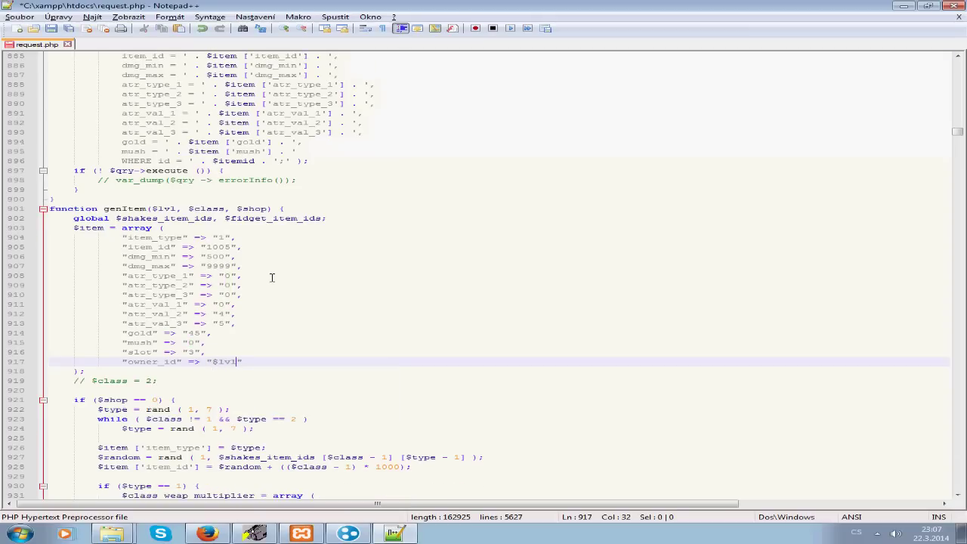
pyautogui.click(954, 6)
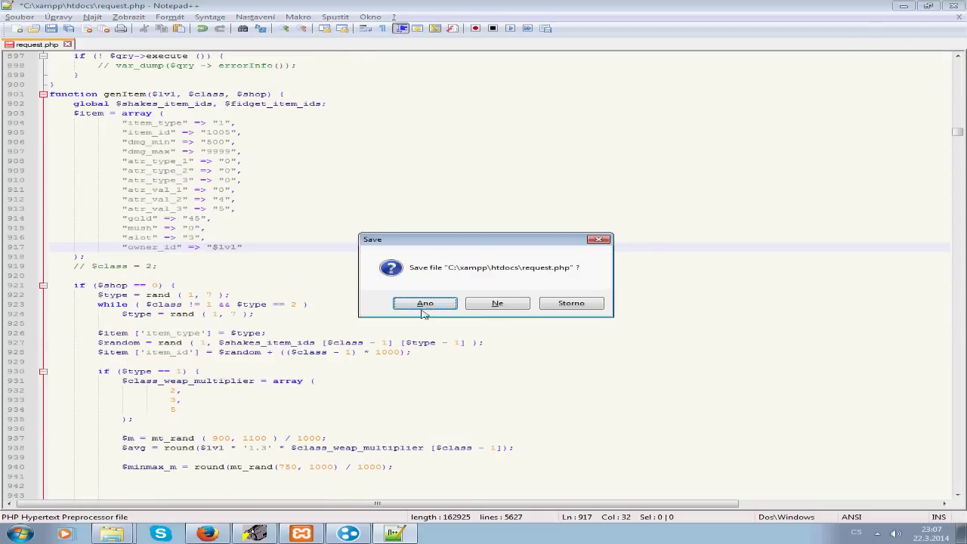
pyautogui.click(424, 305)
# Step: Reroll the armoury goods (Nové zboží) in the game to test the change
pyautogui.click(207, 534)
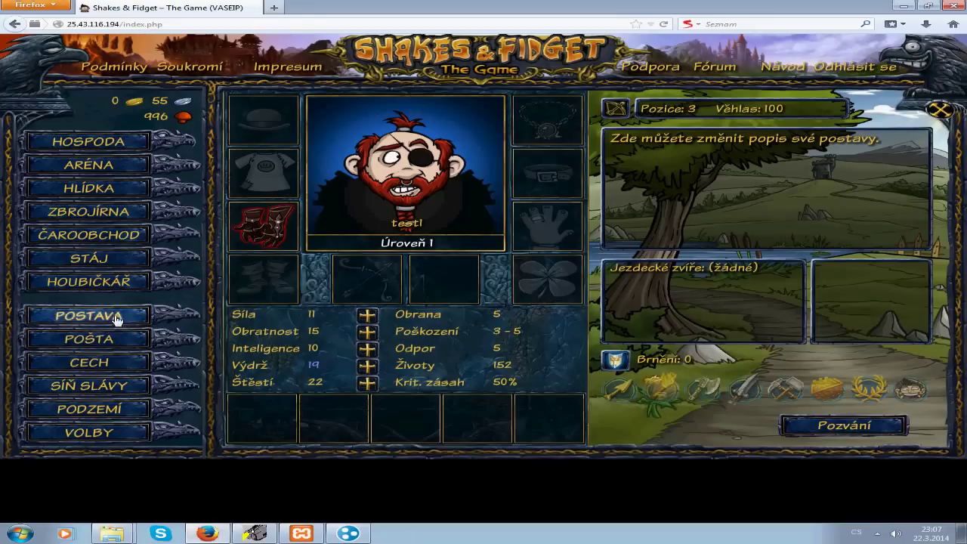
pyautogui.click(106, 220)
pyautogui.click(773, 308)
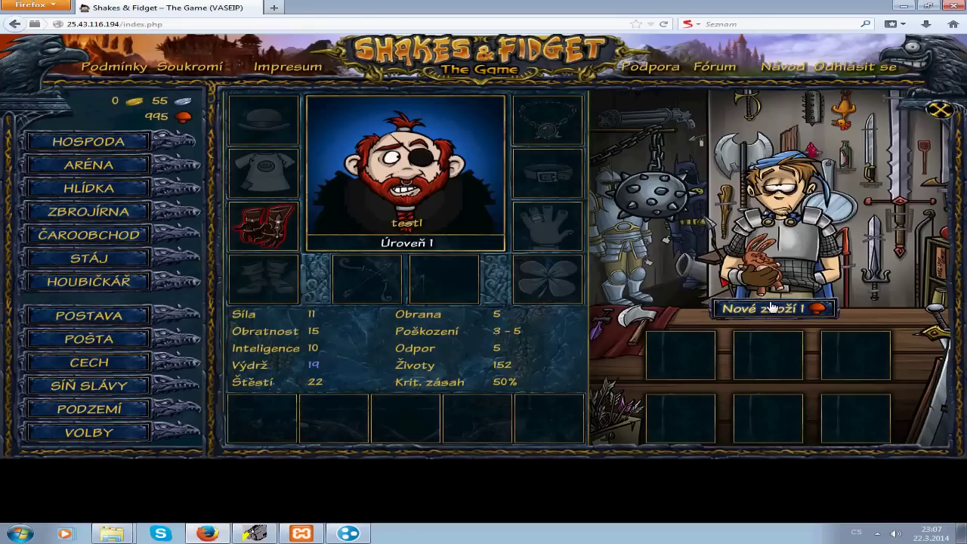
pyautogui.moveTo(112, 534)
pyautogui.click(121, 511)
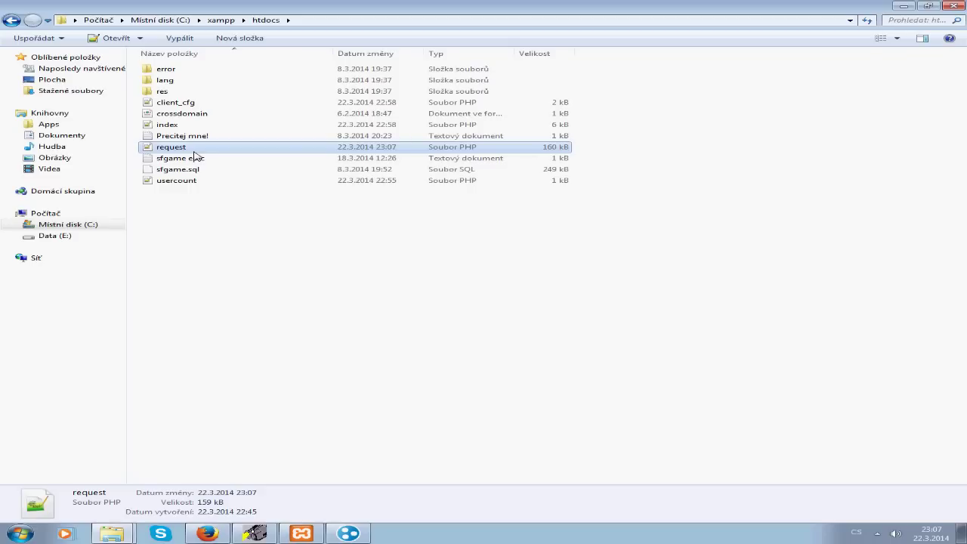
# Step: Clear the $lvl value on line 917 and bring up the Sfgame folder window
pyautogui.moveTo(237, 247); pyautogui.dragTo(212, 246)
pyautogui.press('BackSpace')
pyautogui.click(112, 535)
pyautogui.click(119, 502)
# Step: Open request.php from Games a jiné\Nová složka in Notepad++
pyautogui.press('super')
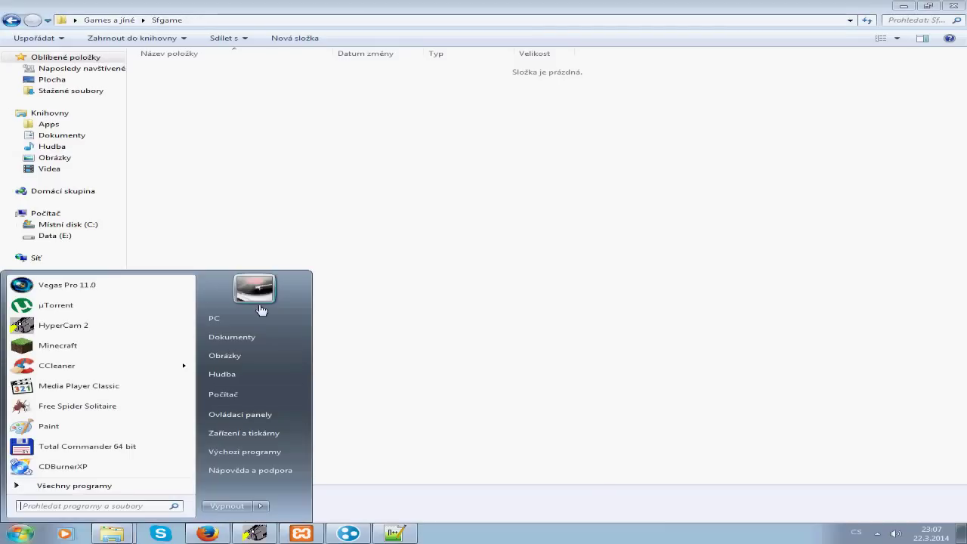
pyautogui.press('super')
pyautogui.press('BackSpace')
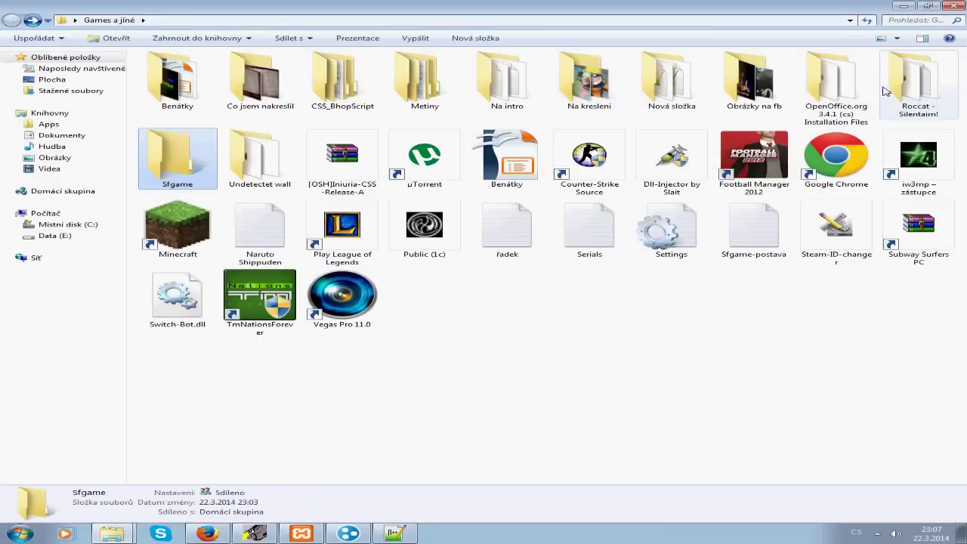
pyautogui.doubleClick(672, 80)
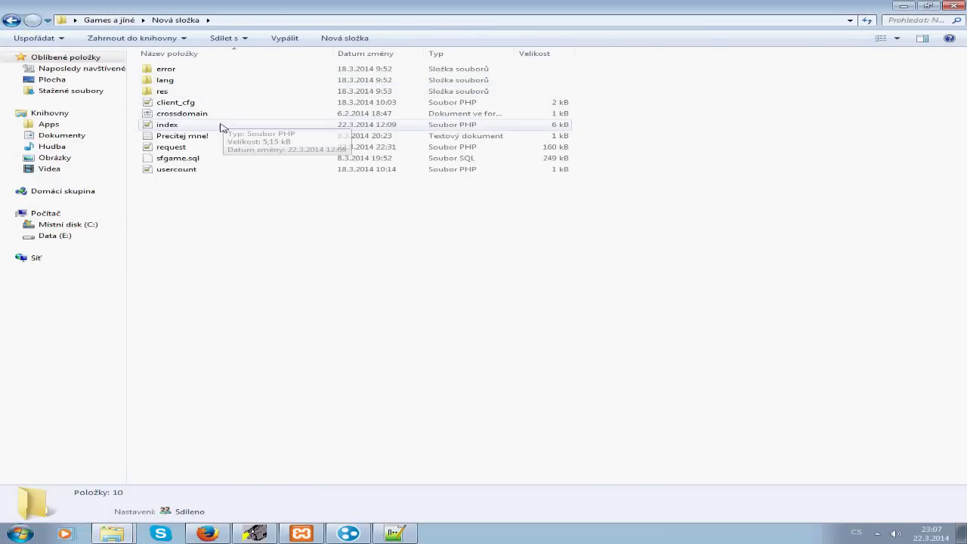
pyautogui.doubleClick(211, 148)
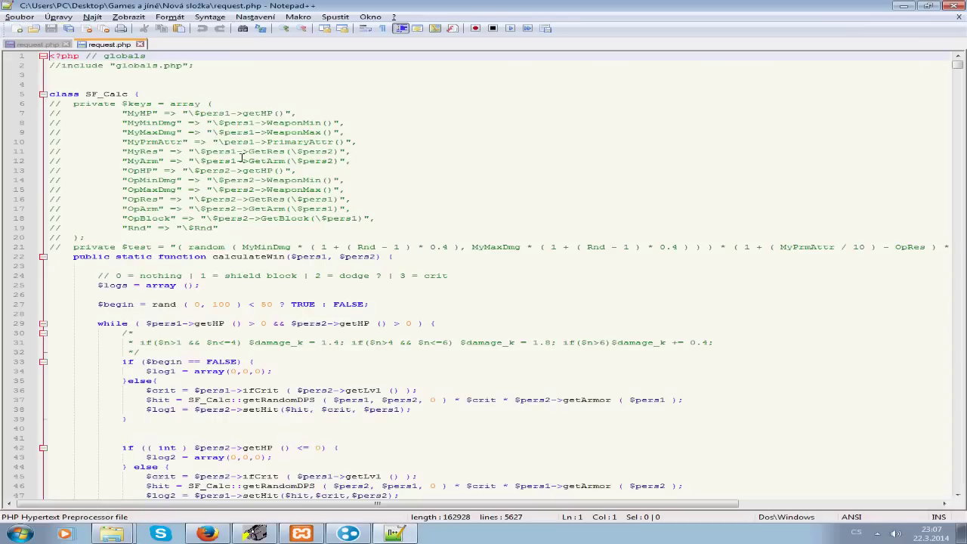
# Step: Open the htdocs copy of request.php in Notepad++
pyautogui.moveTo(958, 64); pyautogui.dragTo(955, 127)
pyautogui.scroll(-7, 545, 251)
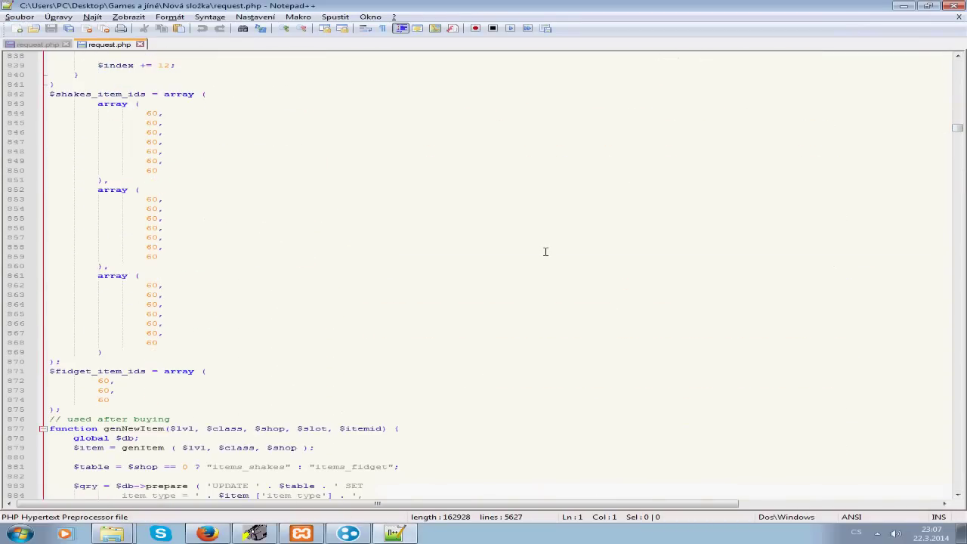
pyautogui.click(113, 534)
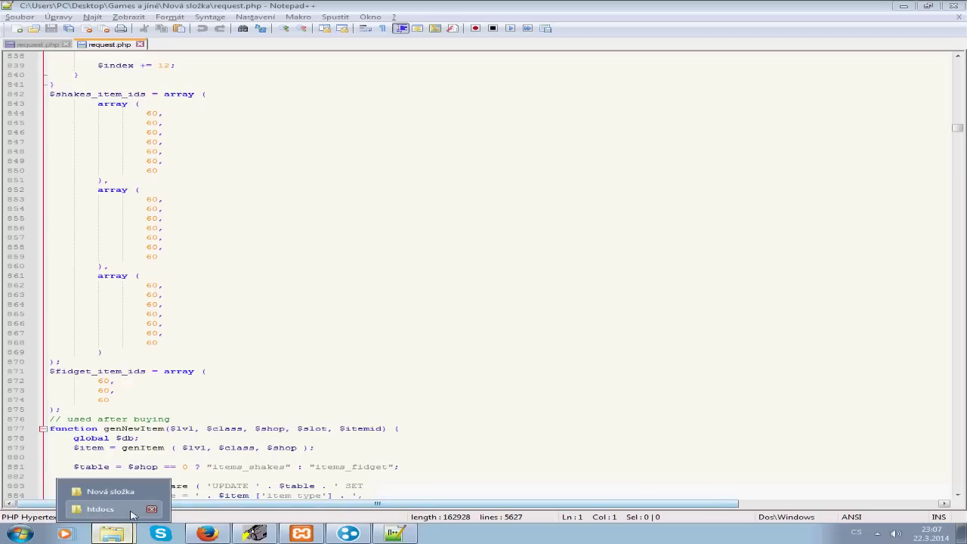
pyautogui.click(106, 509)
pyautogui.click(215, 148)
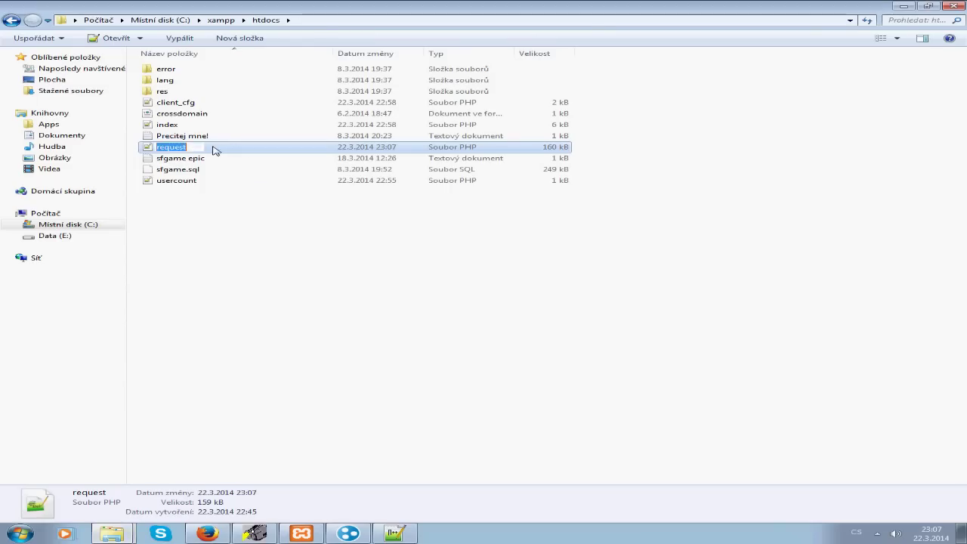
pyautogui.doubleClick(233, 149)
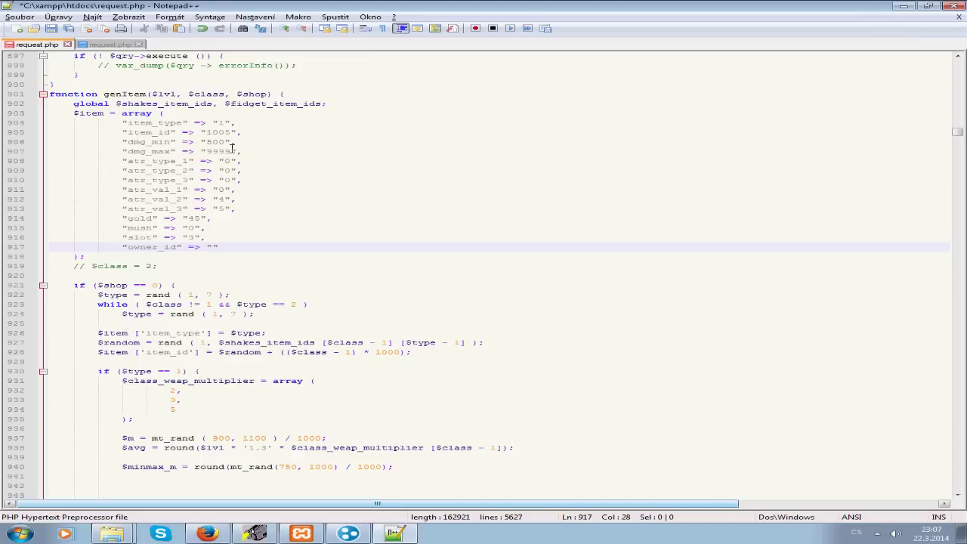
# Step: Set all three $fidget_item_ids values to 60
pyautogui.scroll(15, 197, 260)
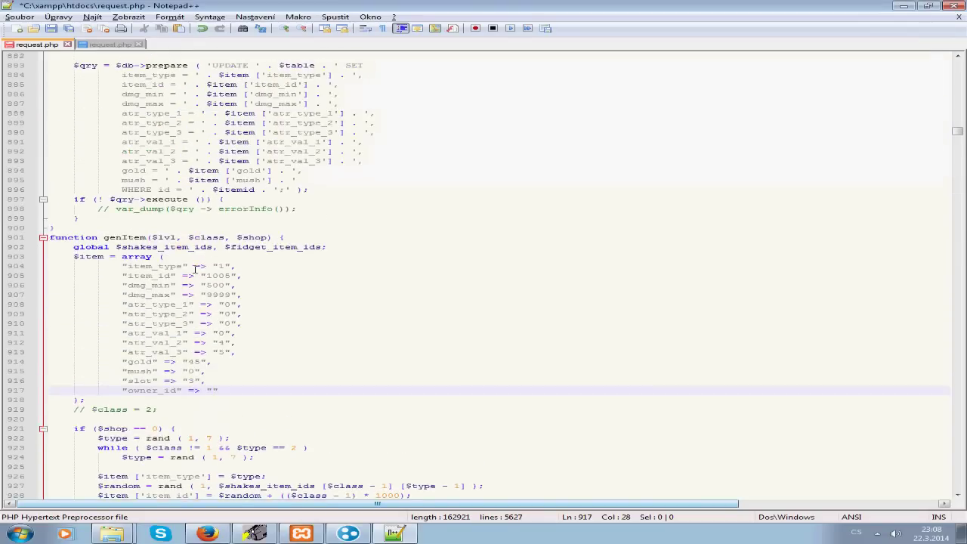
pyautogui.doubleClick(104, 247)
pyautogui.write('63,')
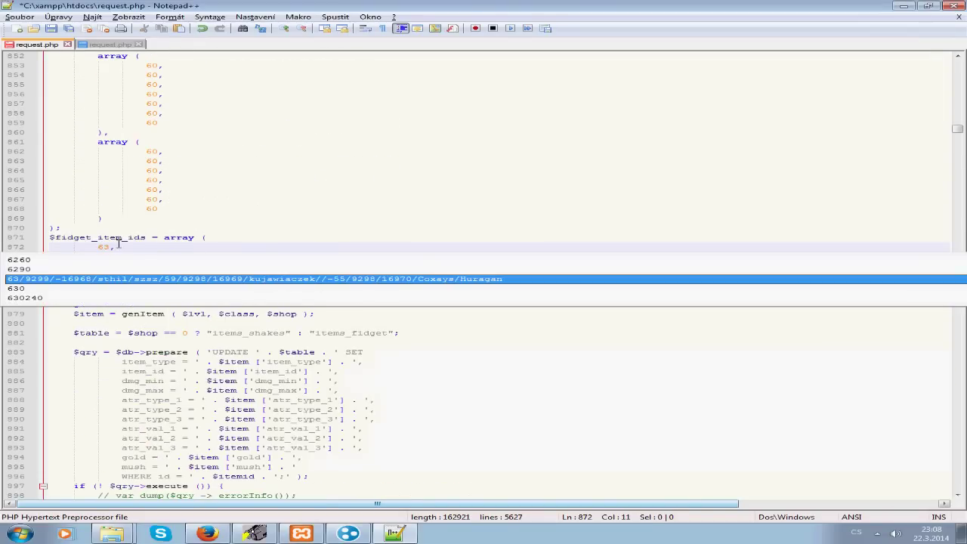
pyautogui.press('BackSpace')
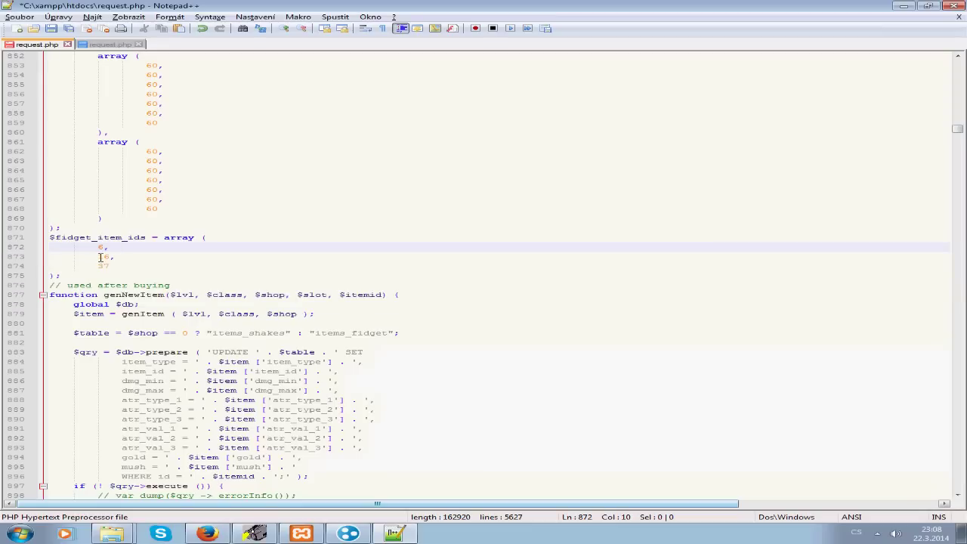
pyautogui.write('0')
pyautogui.doubleClick(102, 257)
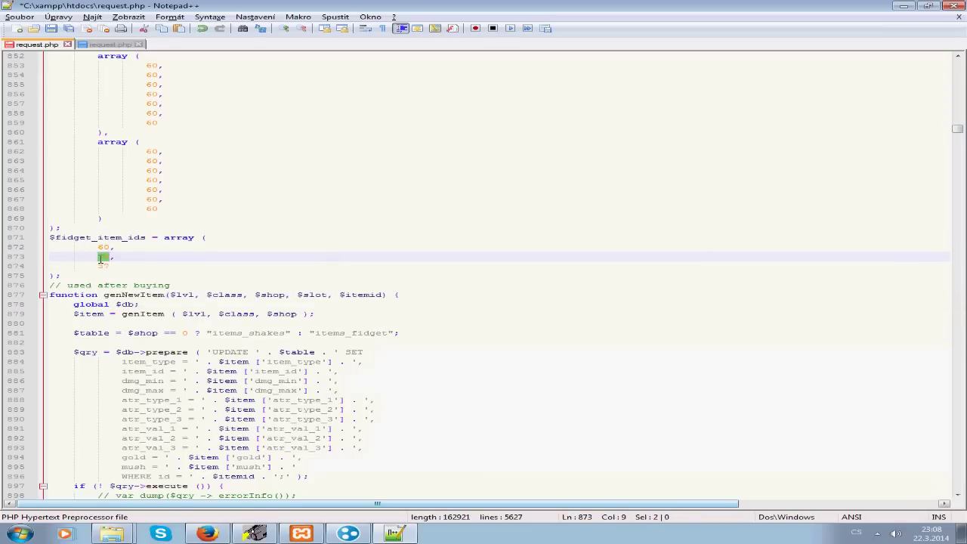
pyautogui.write('60')
pyautogui.doubleClick(104, 266)
pyautogui.write('60')
pyautogui.click(125, 259)
pyautogui.scroll(-17, 186, 242)
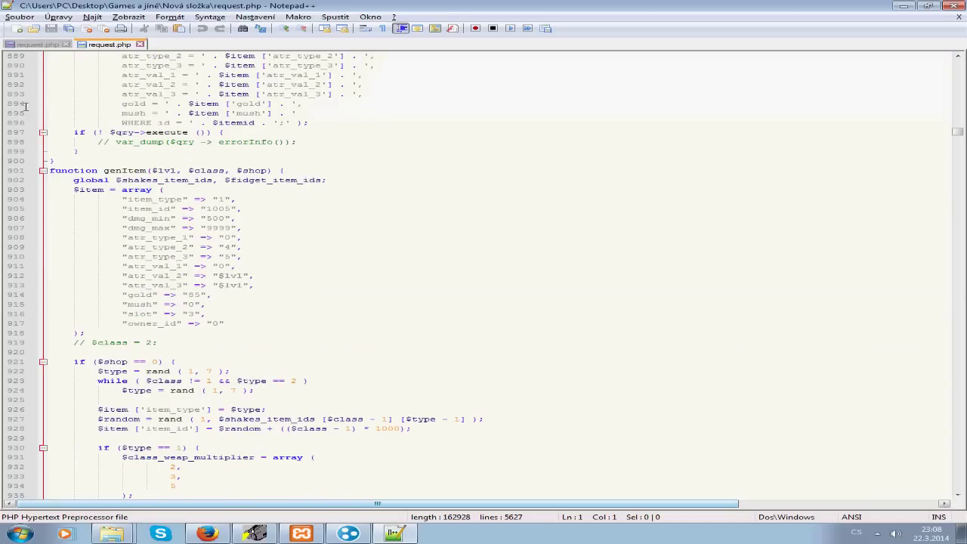
# Step: Enter atr_type_2 as 5 and atr_type_3 as 4, comparing with the Nová složka copy
pyautogui.click(38, 44)
pyautogui.scroll(13, 222, 289)
pyautogui.scroll(-13, 223, 289)
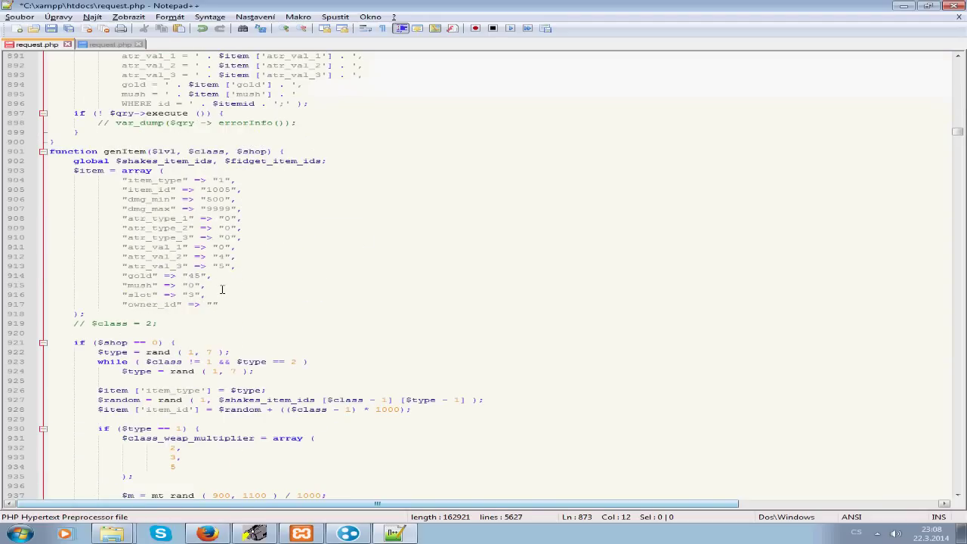
pyautogui.click(227, 218)
pyautogui.doubleClick(227, 228)
pyautogui.write('5')
pyautogui.press('Escape')
pyautogui.doubleClick(226, 238)
pyautogui.write('4')
pyautogui.click(88, 45)
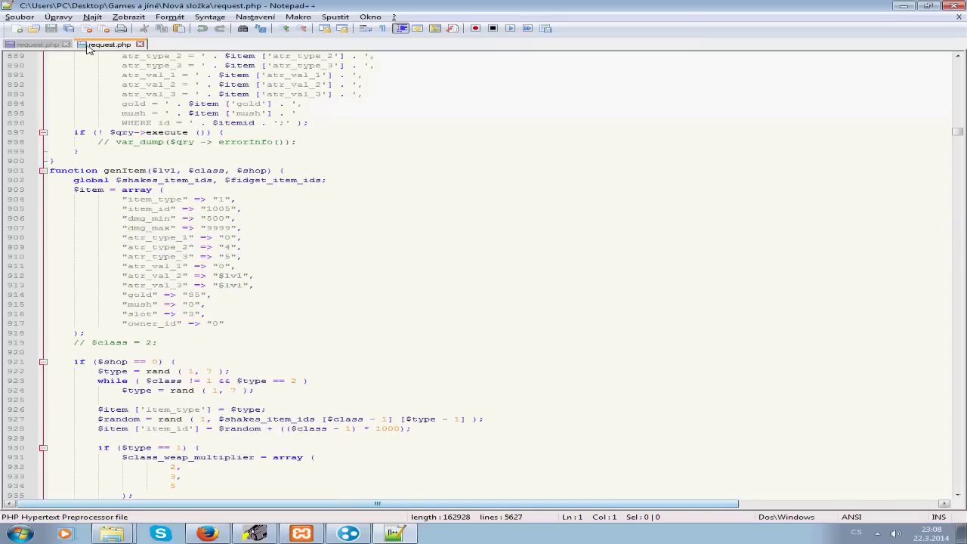
pyautogui.click(45, 46)
# Step: Correct atr_type_2 to "4" and atr_type_3 to "5"
pyautogui.click(233, 228)
pyautogui.press('BackSpace')
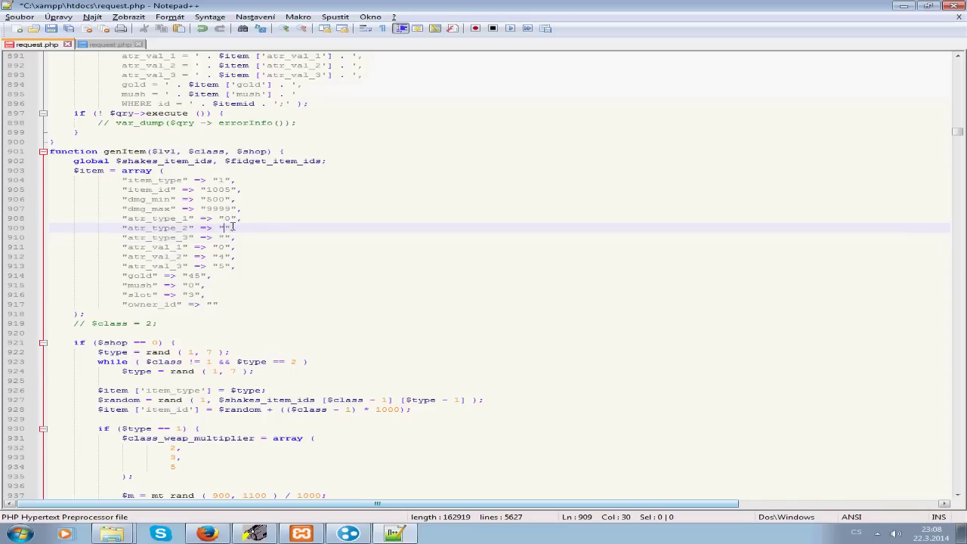
pyautogui.write('4')
pyautogui.press('Escape')
pyautogui.click(226, 237)
pyautogui.write('5')
pyautogui.click(206, 256)
# Step: Replace the atr_val_2 and atr_val_3 values with "$lvl"
pyautogui.click(219, 257)
pyautogui.press('BackSpace')
pyautogui.click(218, 266)
pyautogui.press('BackSpace')
pyautogui.click(218, 257)
pyautogui.write('$')
pyautogui.click(225, 266)
pyautogui.write('$')
pyautogui.click(225, 257)
pyautogui.write('lvl')
pyautogui.click(389, 240)
pyautogui.click(224, 266)
pyautogui.write('lvl')
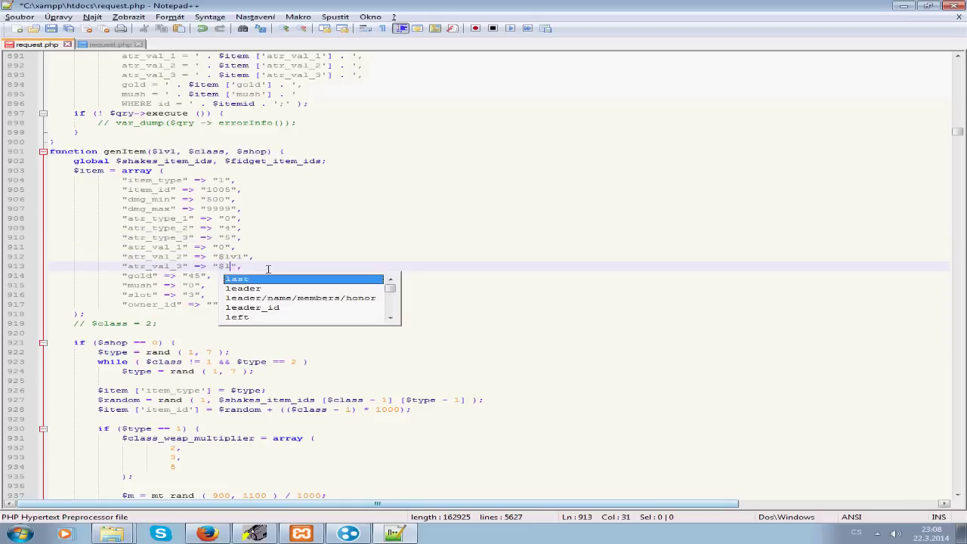
pyautogui.click(89, 308)
# Step: Change genItem's gold price from "45" to "85" in the htdocs request.php
pyautogui.click(187, 536)
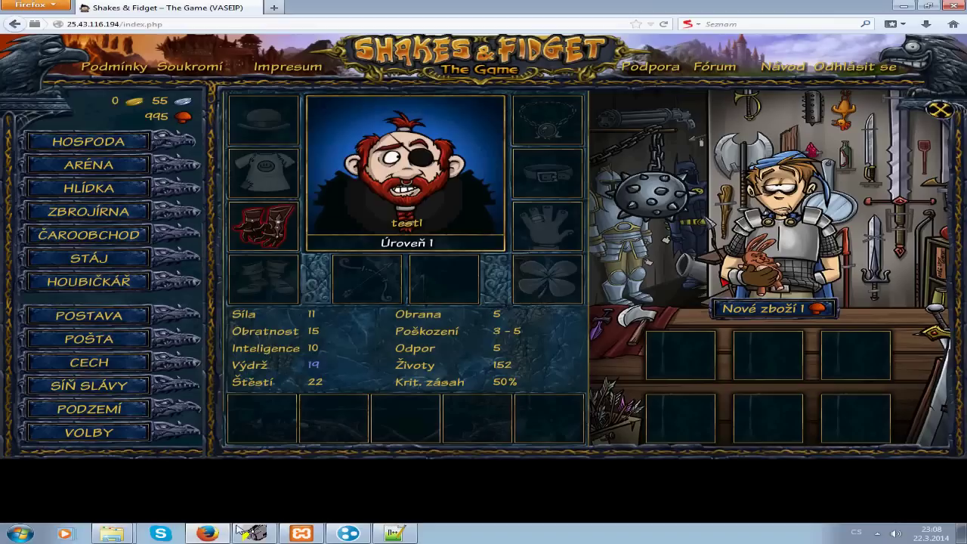
pyautogui.click(389, 535)
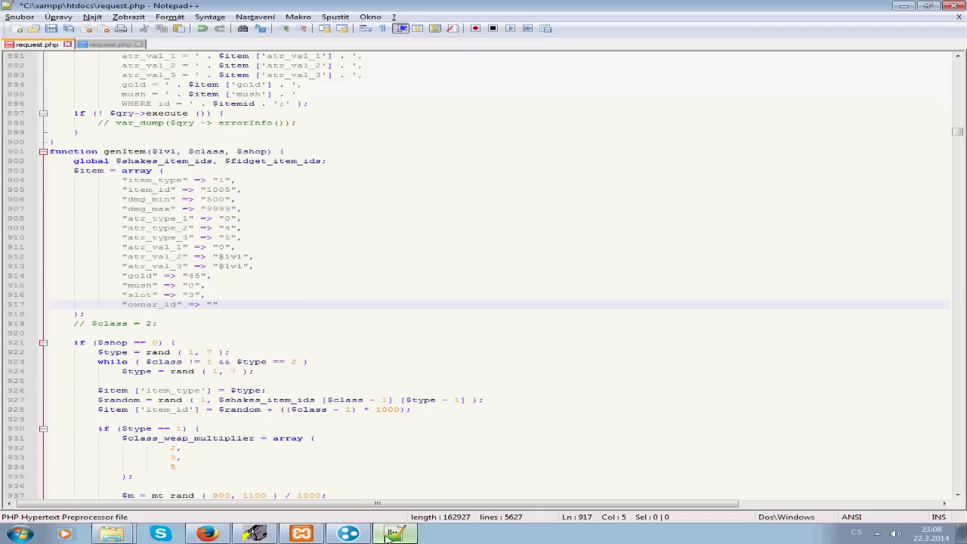
pyautogui.click(114, 45)
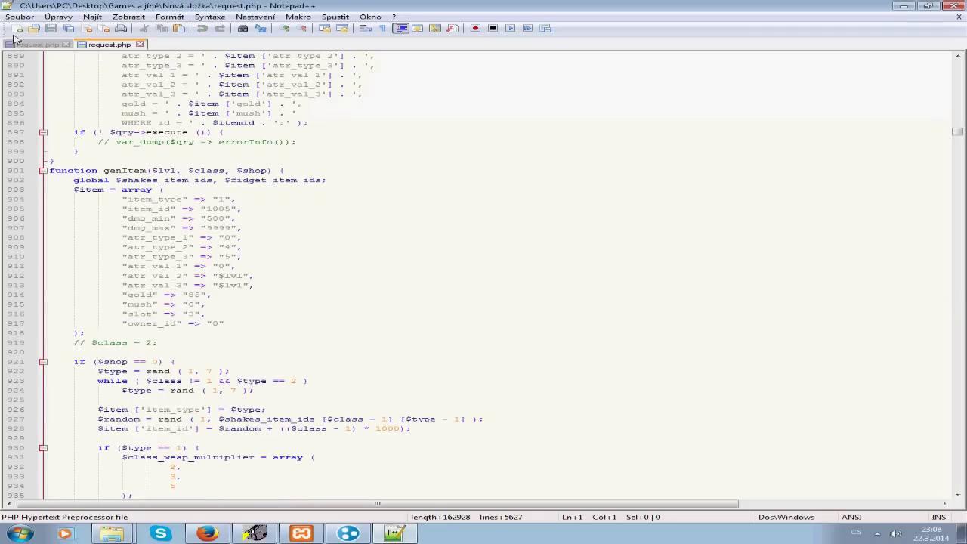
pyautogui.click(36, 45)
pyautogui.moveTo(199, 277); pyautogui.dragTo(193, 278)
pyautogui.write('85')
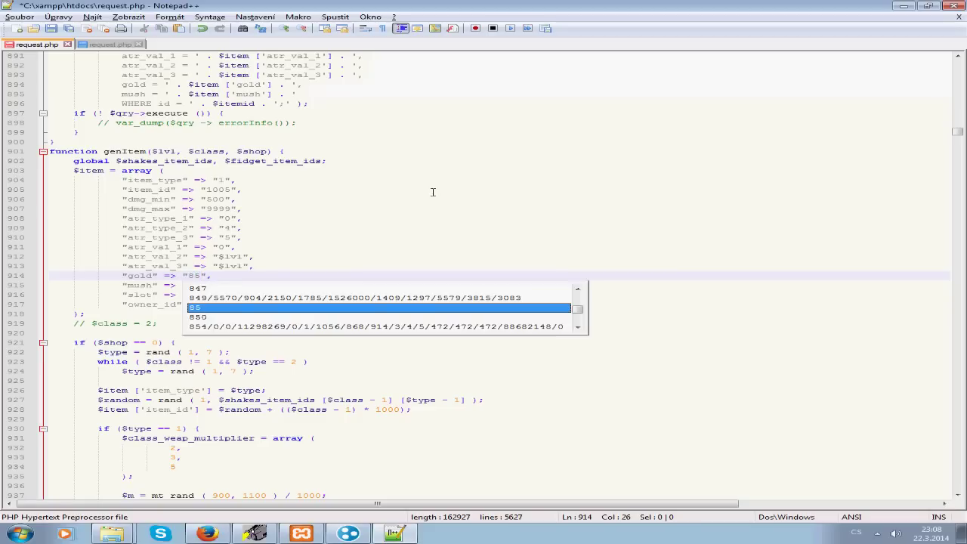
pyautogui.click(427, 198)
# Step: Close and save the htdocs request.php, then reopen request.php from Nová složka
pyautogui.hotkey('ctrl', 'w')
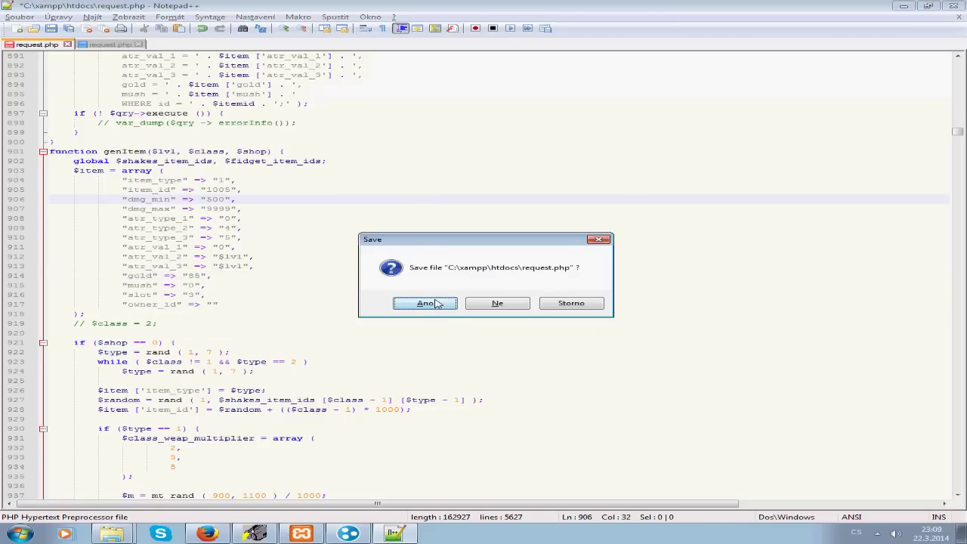
pyautogui.click(425, 303)
pyautogui.hotkey('alt', 'Tab')
pyautogui.doubleClick(189, 147)
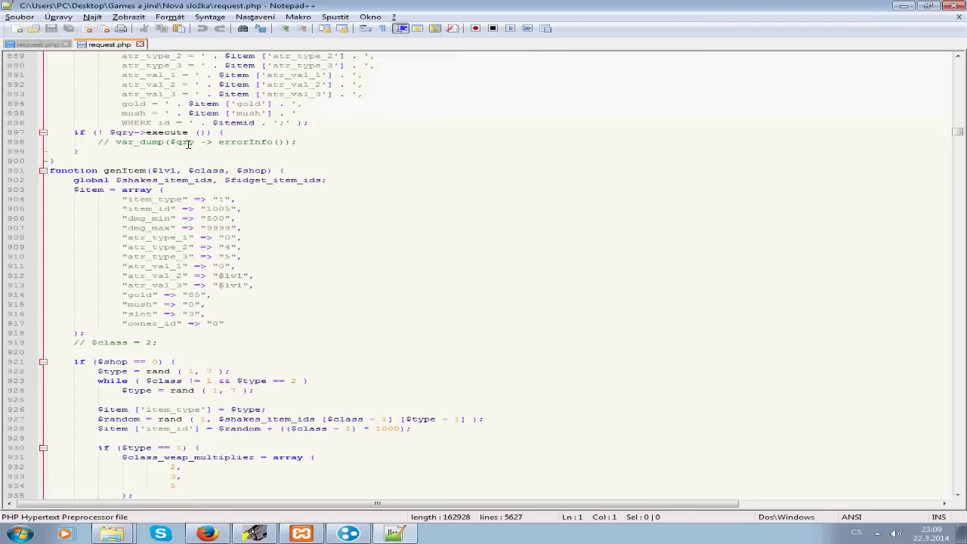
# Step: Close Notepad++ and reroll the Zbrojírna shop stock three times with Nové zboží
pyautogui.hotkey('alt', 'F4')
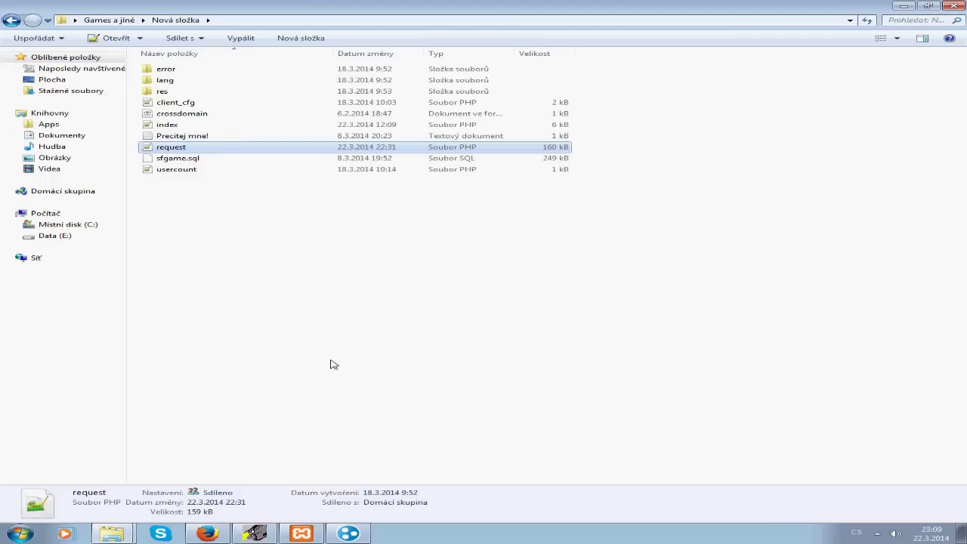
pyautogui.click(219, 533)
pyautogui.click(89, 315)
pyautogui.click(89, 212)
pyautogui.click(748, 309)
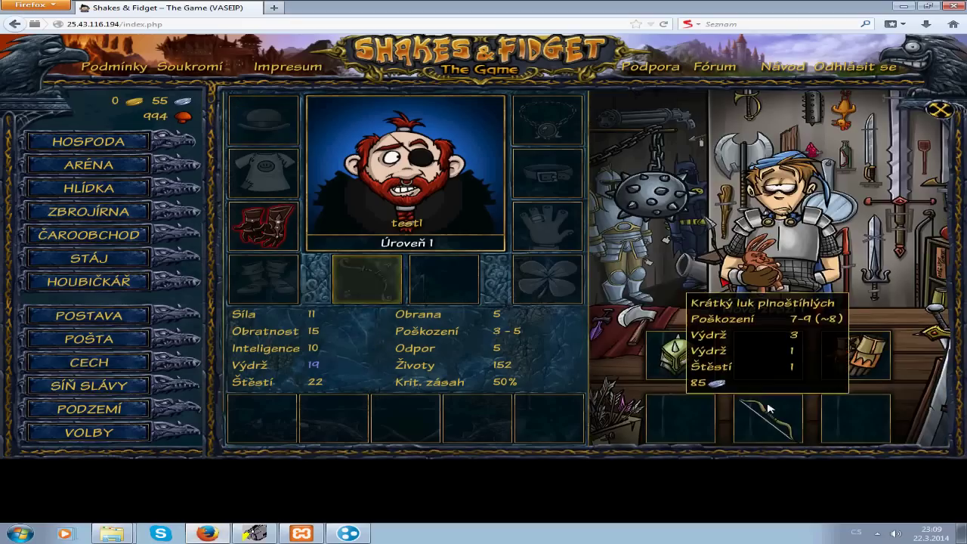
pyautogui.click(756, 314)
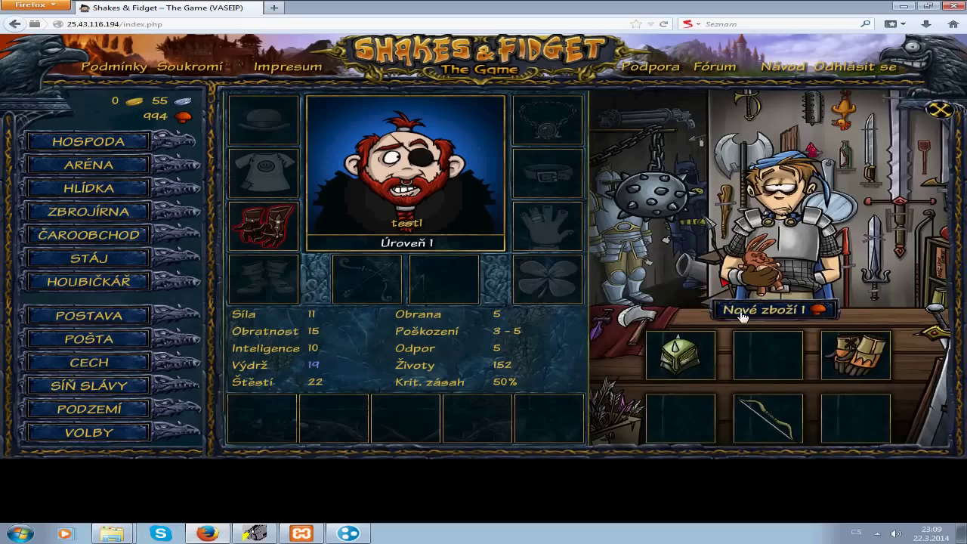
pyautogui.click(760, 310)
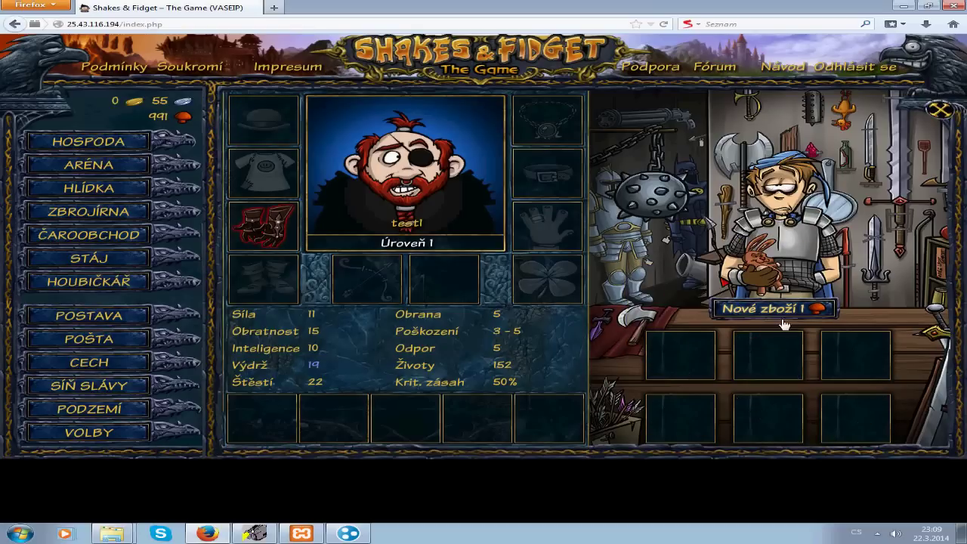
# Step: Sell the red gloves, play one round of the tavern cup game, and check the character screen
pyautogui.moveTo(264, 225); pyautogui.dragTo(142, 401)
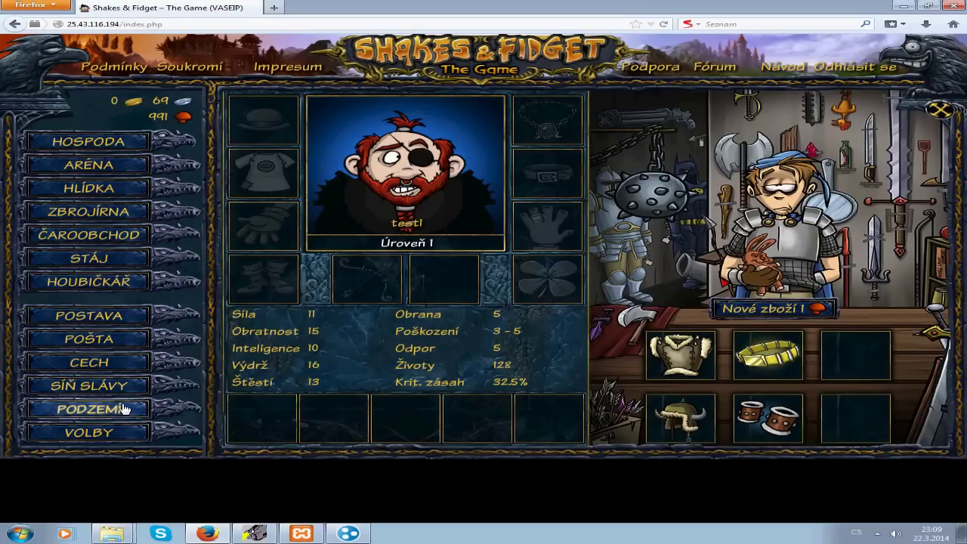
pyautogui.click(125, 409)
pyautogui.click(88, 142)
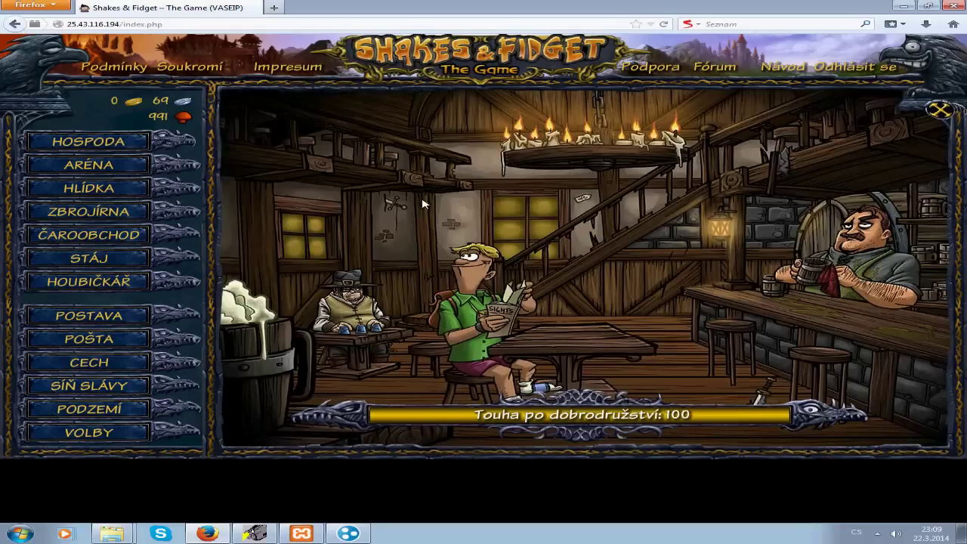
pyautogui.click(380, 289)
pyautogui.click(745, 395)
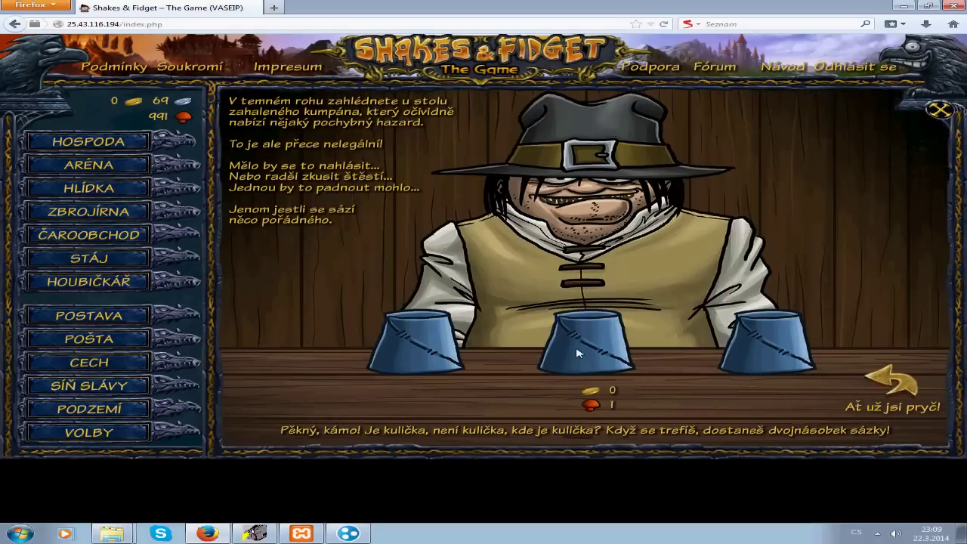
pyautogui.click(891, 386)
pyautogui.click(89, 315)
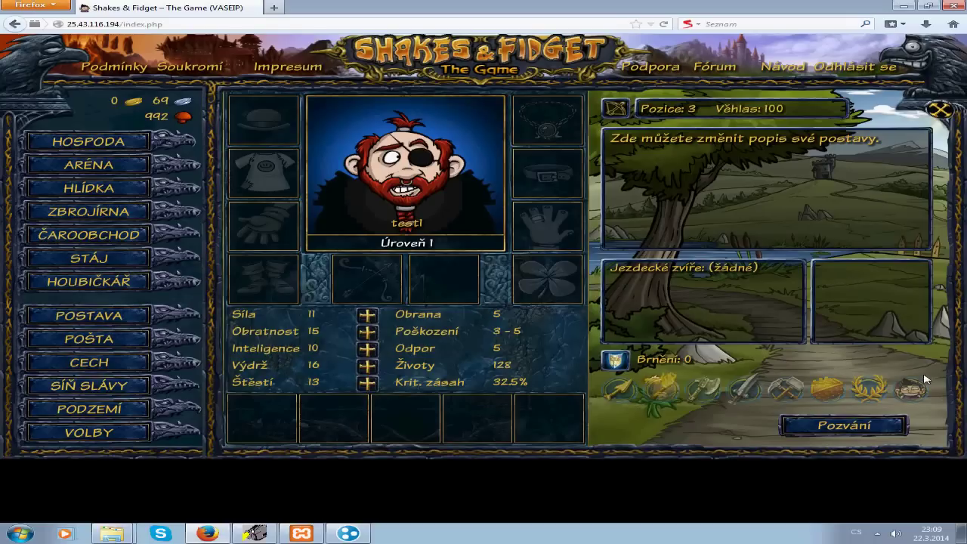